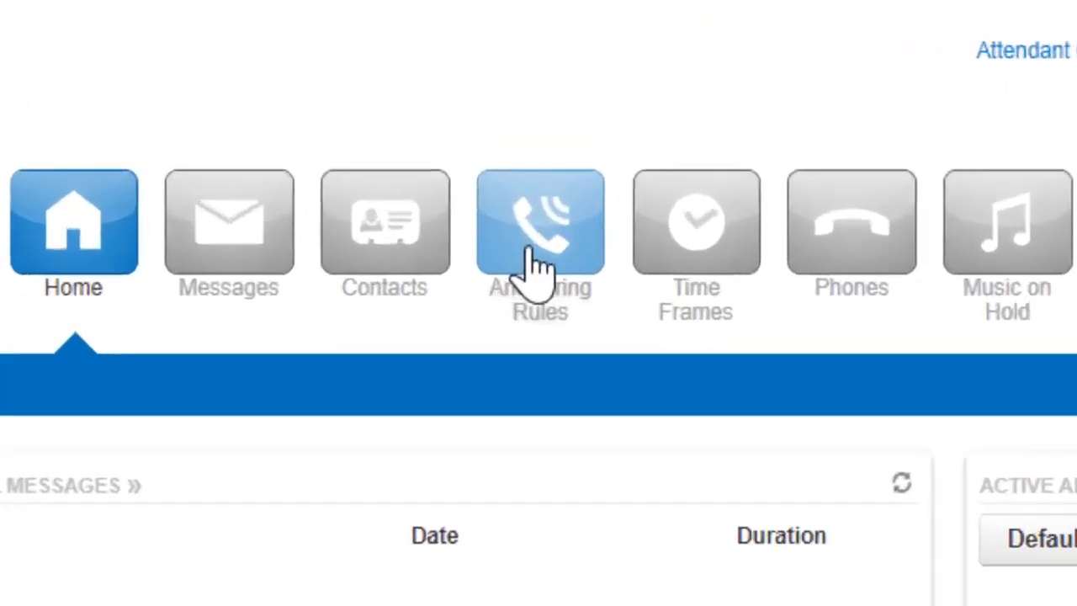
Step: Open the answering rules and set the ring duration to 60 seconds
{"action": "left_click", "coordinate": [505, 89]}
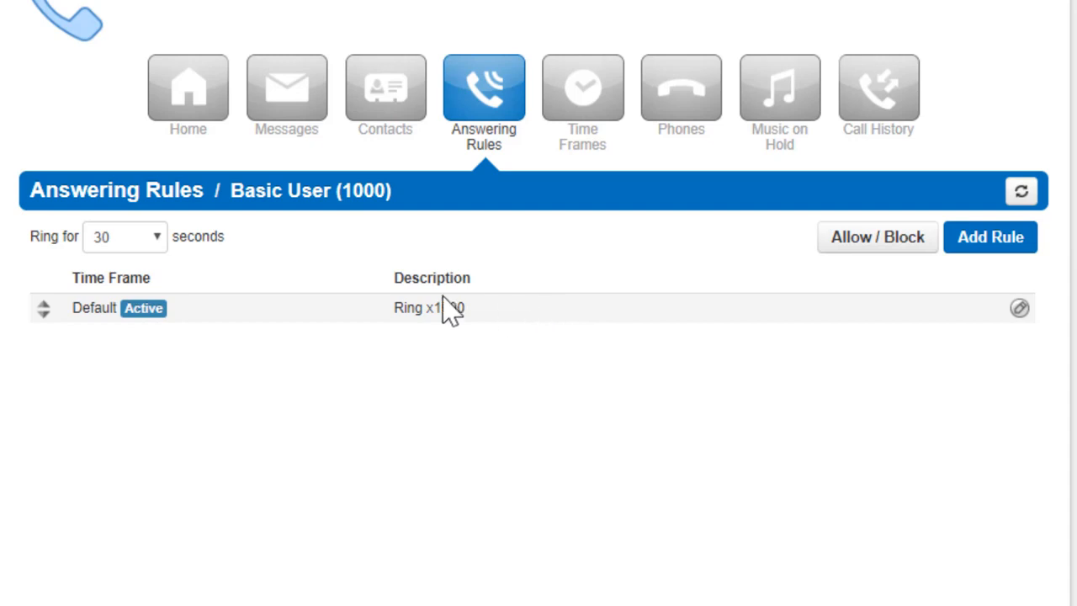
{"action": "left_click", "coordinate": [134, 244]}
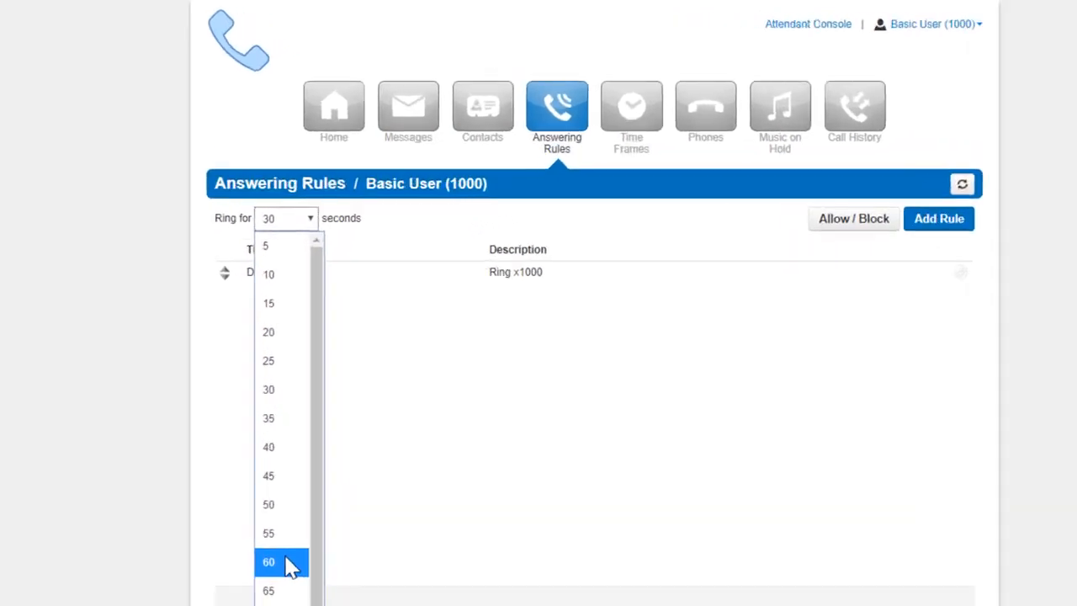
{"action": "left_click", "coordinate": [310, 422]}
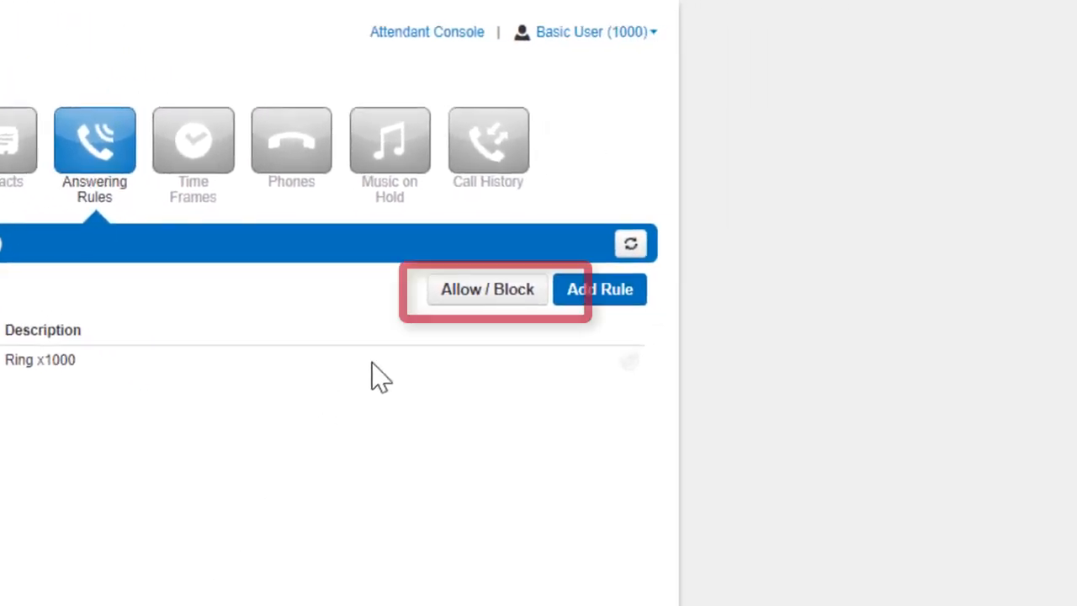
Step: Open the Allow / Block settings and add a phone number to the allowed numbers
{"action": "left_click", "coordinate": [543, 305]}
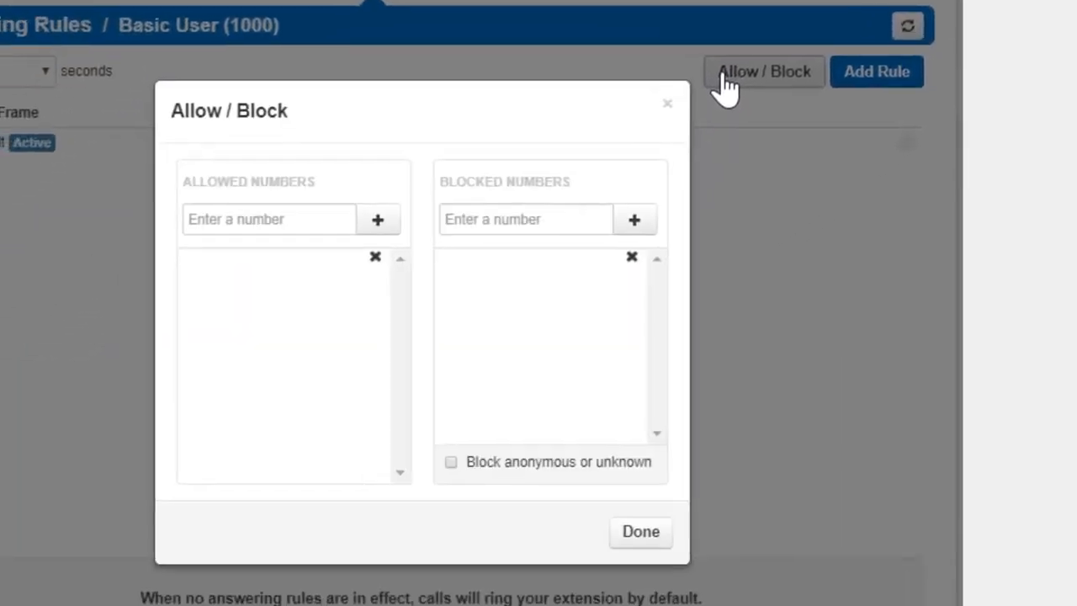
{"action": "left_click", "coordinate": [238, 217]}
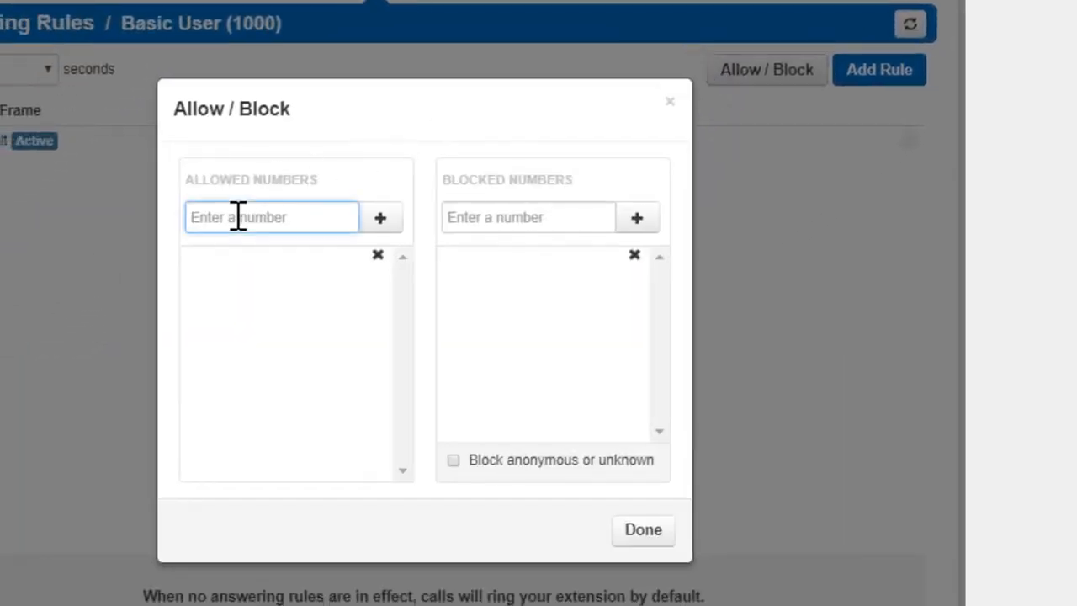
{"action": "type", "text": "15552176547"}
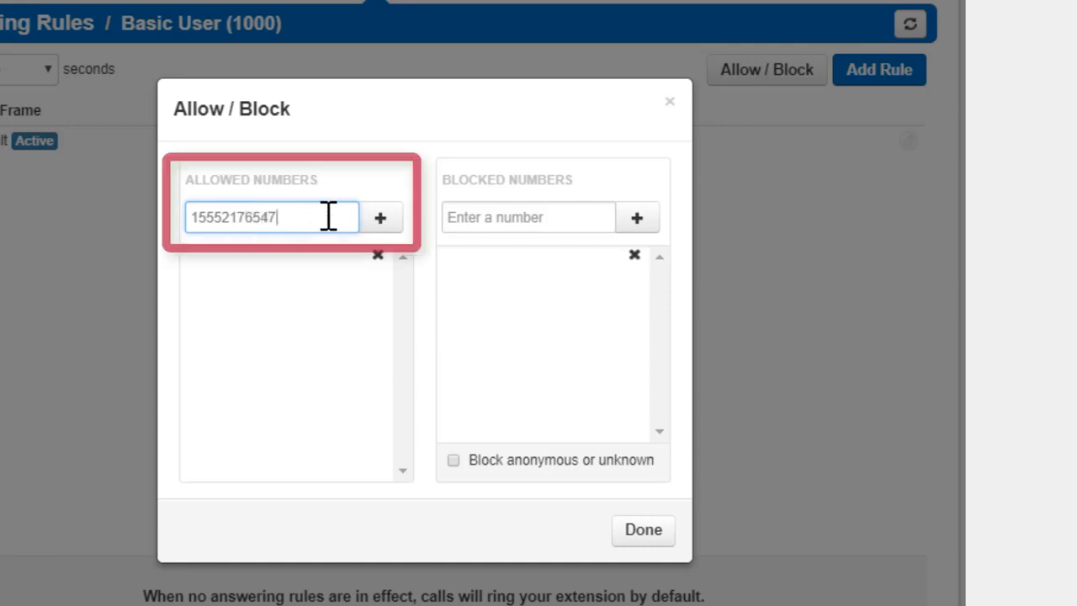
{"action": "left_click", "coordinate": [383, 218]}
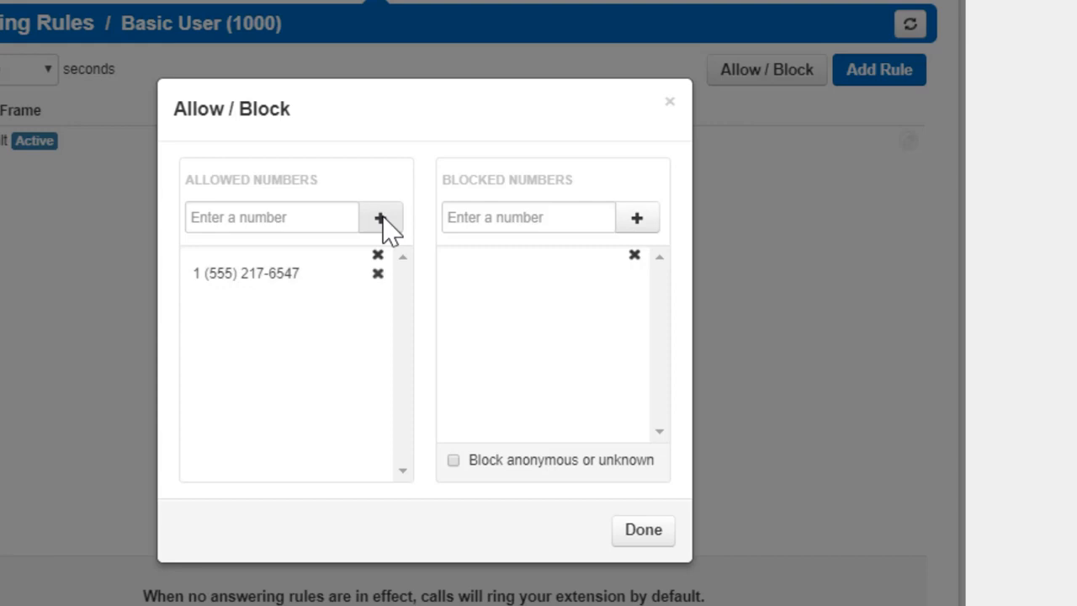
Step: Add a toll-free phone number to the blocked numbers and block anonymous or unknown callers
{"action": "left_click", "coordinate": [491, 219]}
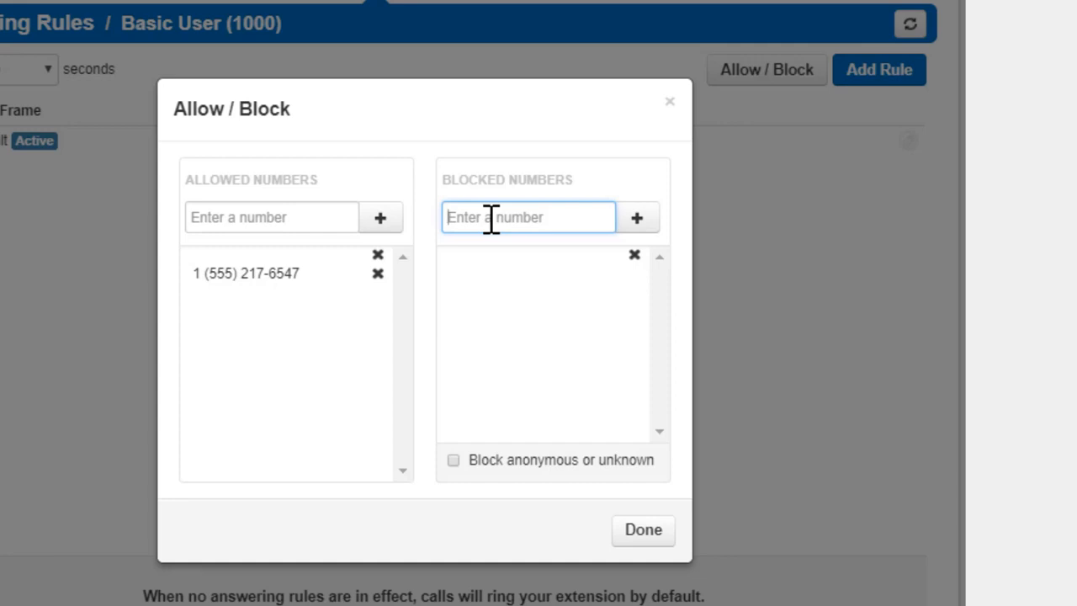
{"action": "type", "text": "18005551138"}
{"action": "left_click", "coordinate": [637, 221]}
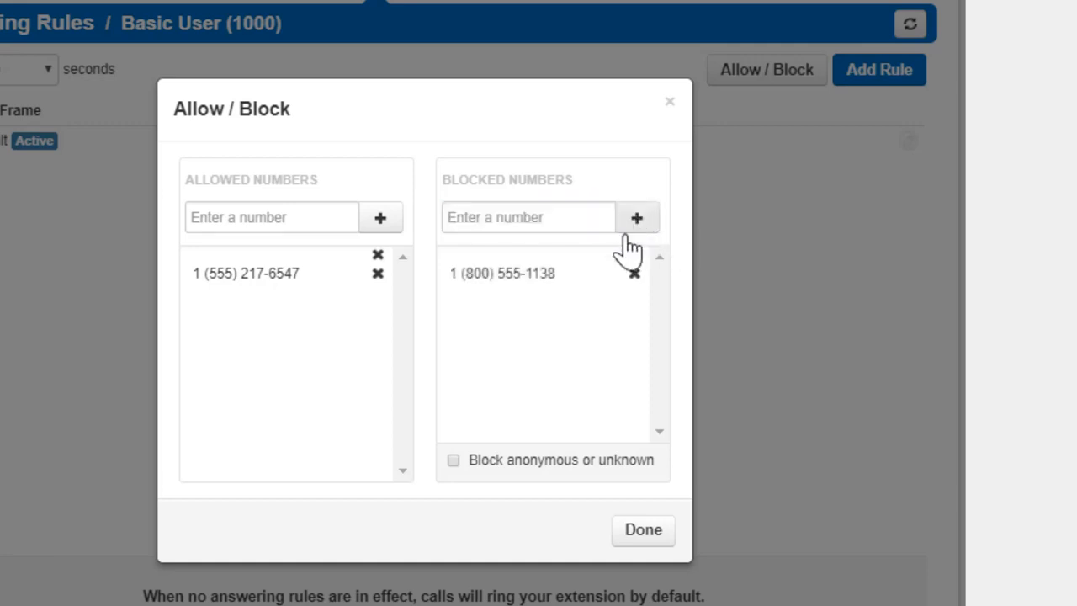
{"action": "left_click", "coordinate": [454, 462]}
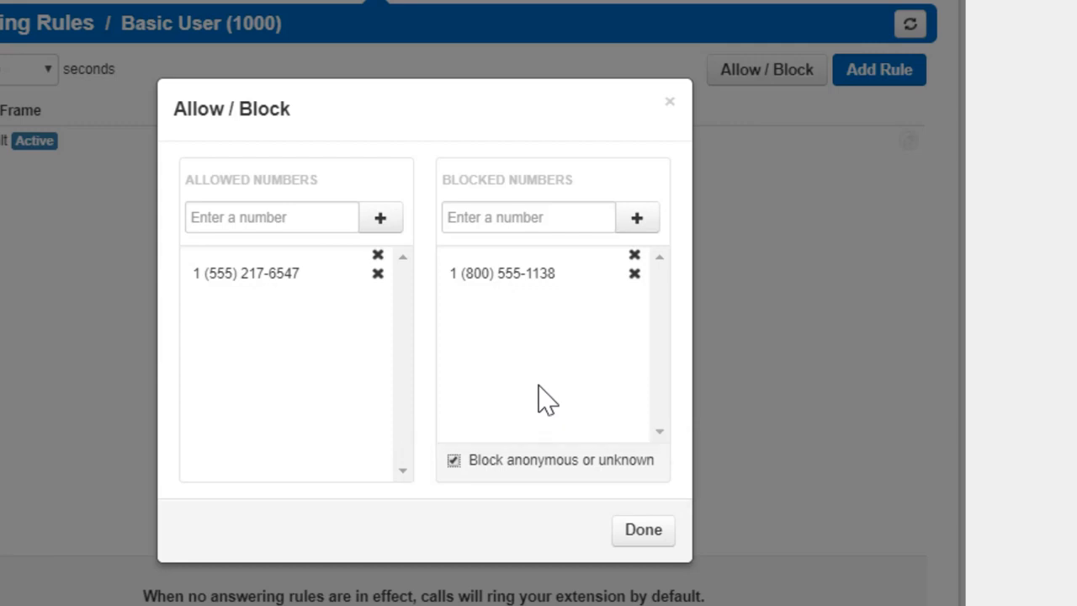
Step: Remove the phone number from the allowed numbers and finish the Allow / Block settings
{"action": "left_click", "coordinate": [375, 274]}
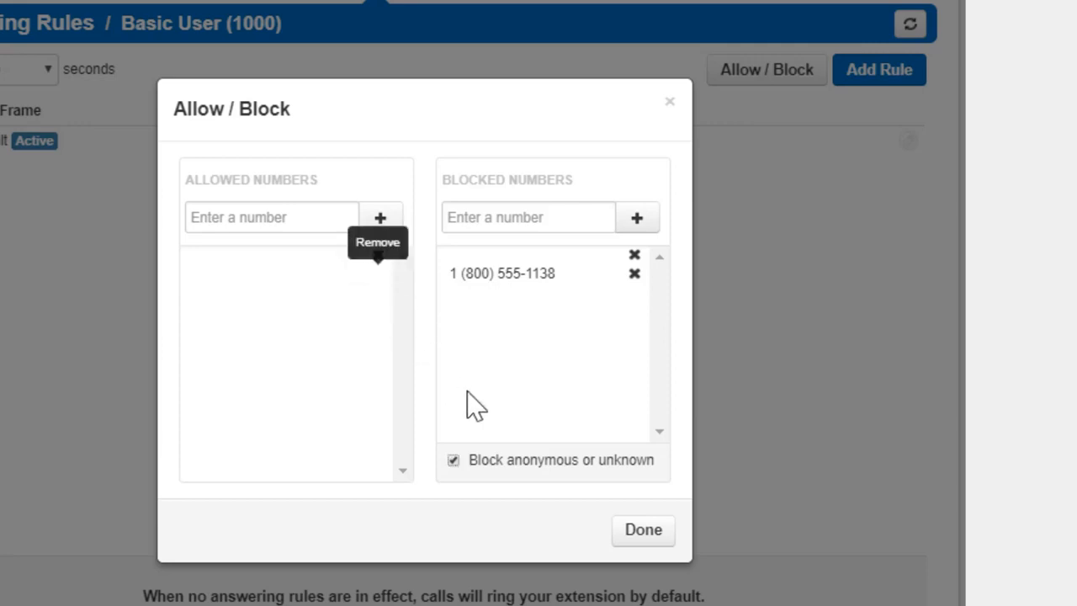
{"action": "left_click", "coordinate": [643, 530]}
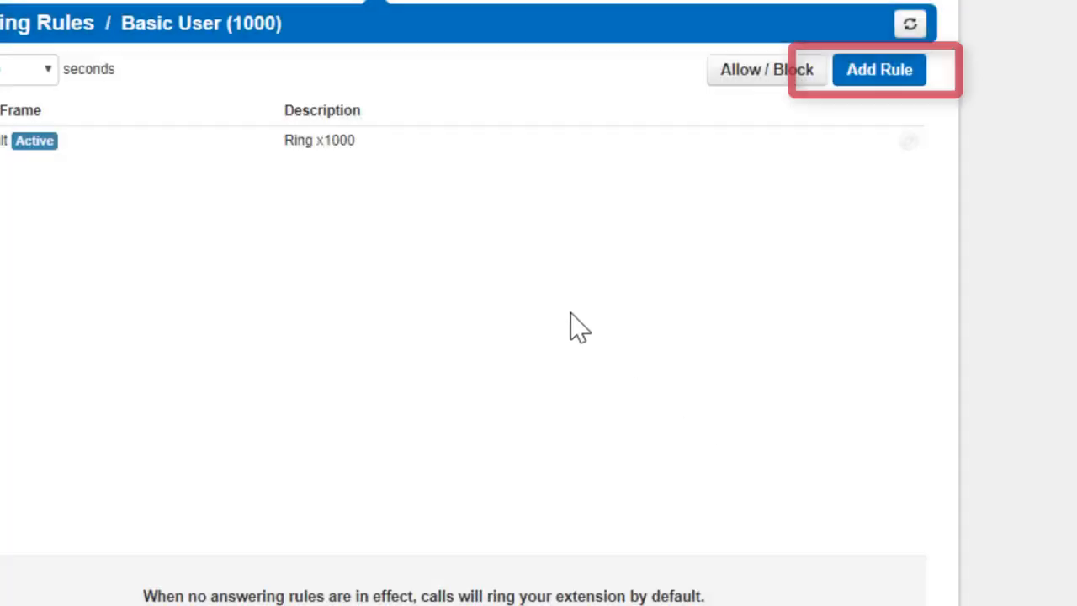
Step: Start a new answering rule that applies to the Business Hours time frame
{"action": "left_click", "coordinate": [862, 84]}
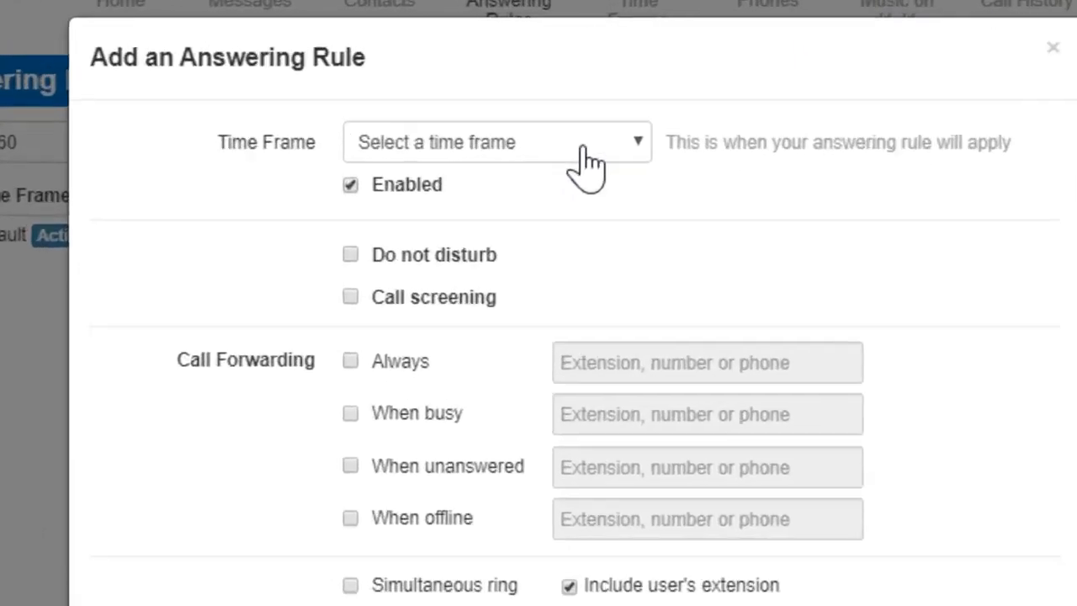
{"action": "left_click", "coordinate": [487, 93]}
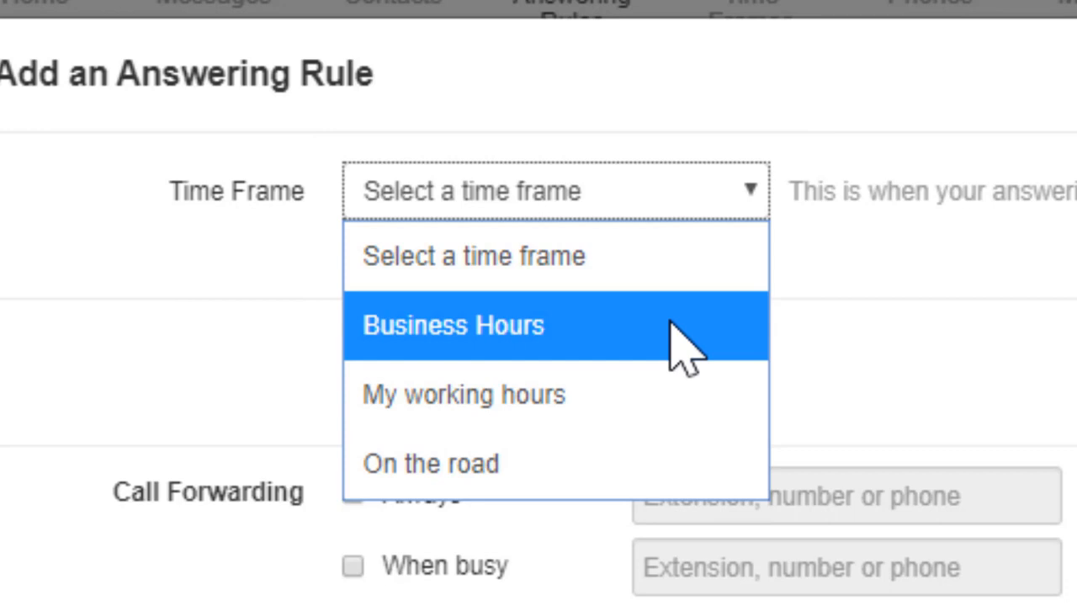
{"action": "left_click", "coordinate": [686, 346]}
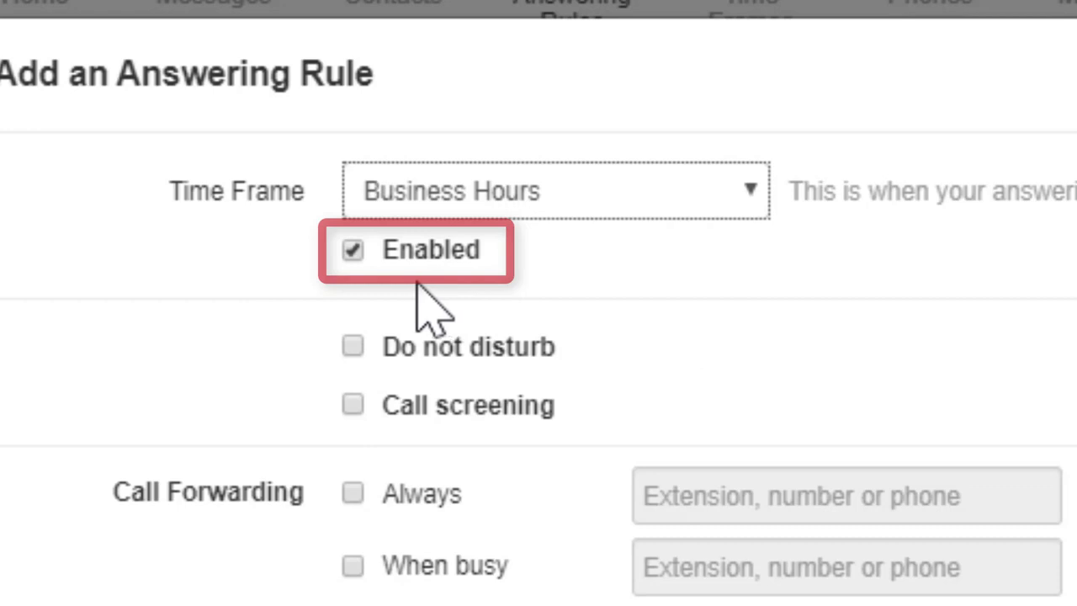
Step: Try toggling the rule's Enabled, Do not disturb and Call screening options, restoring each one
{"action": "left_click", "coordinate": [354, 255]}
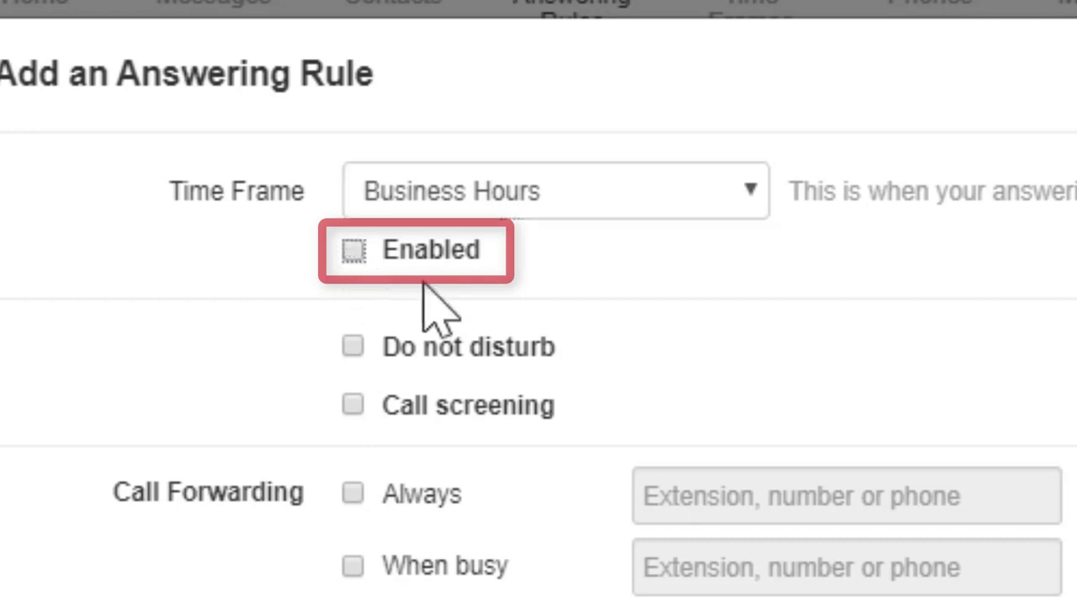
{"action": "left_click", "coordinate": [353, 256]}
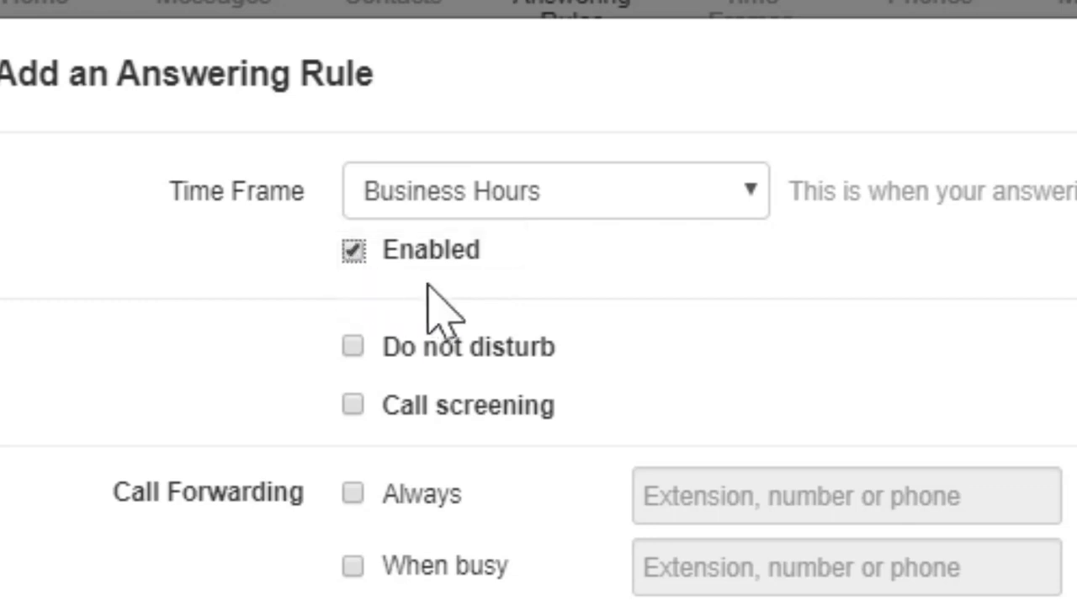
{"action": "left_click", "coordinate": [352, 348]}
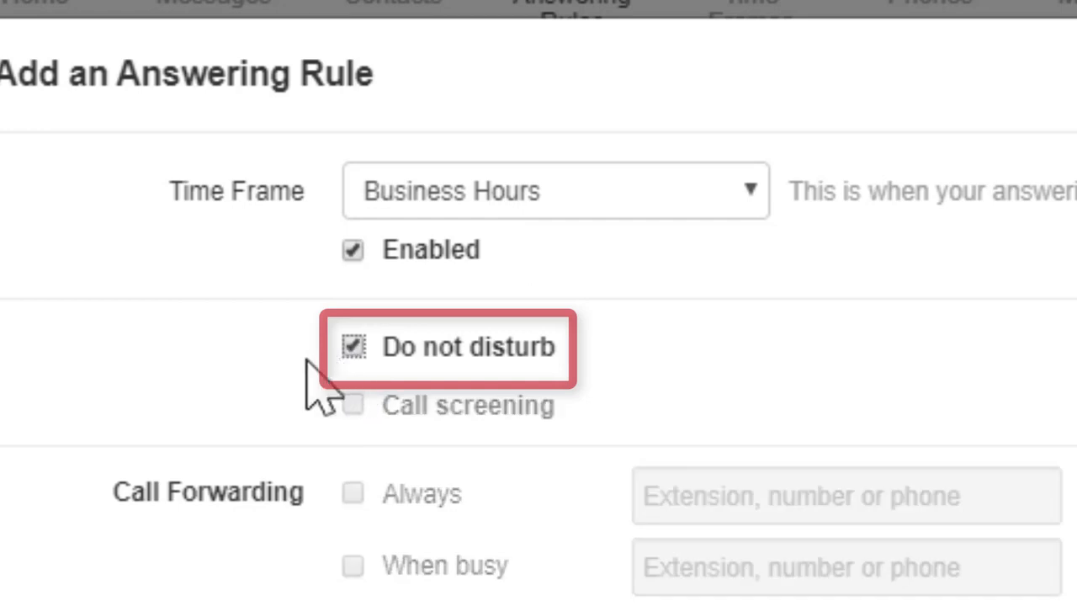
{"action": "left_click", "coordinate": [354, 350]}
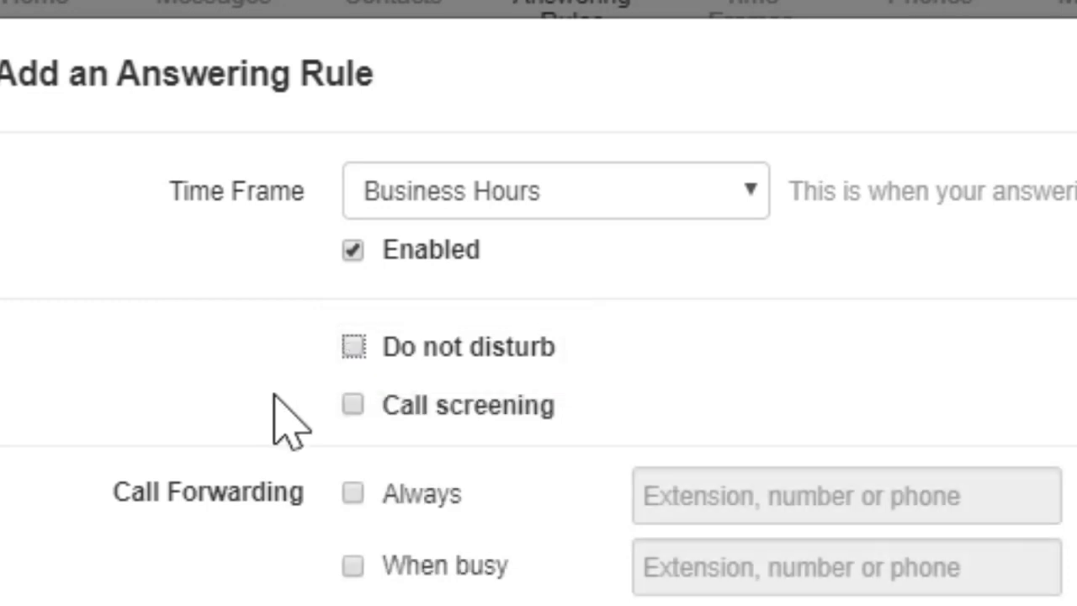
{"action": "left_click", "coordinate": [354, 408]}
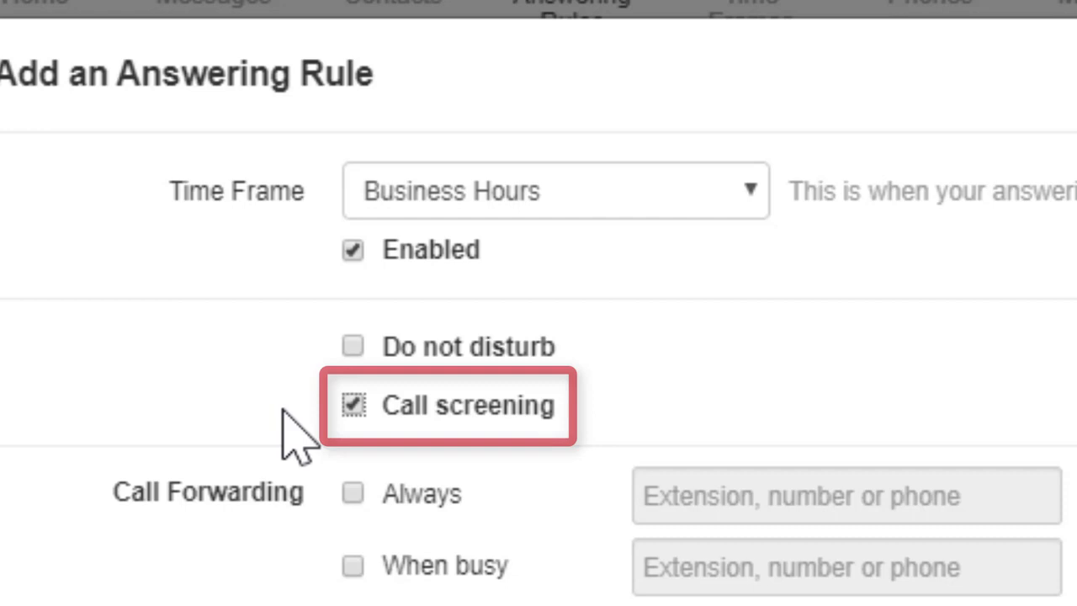
{"action": "left_click", "coordinate": [354, 405]}
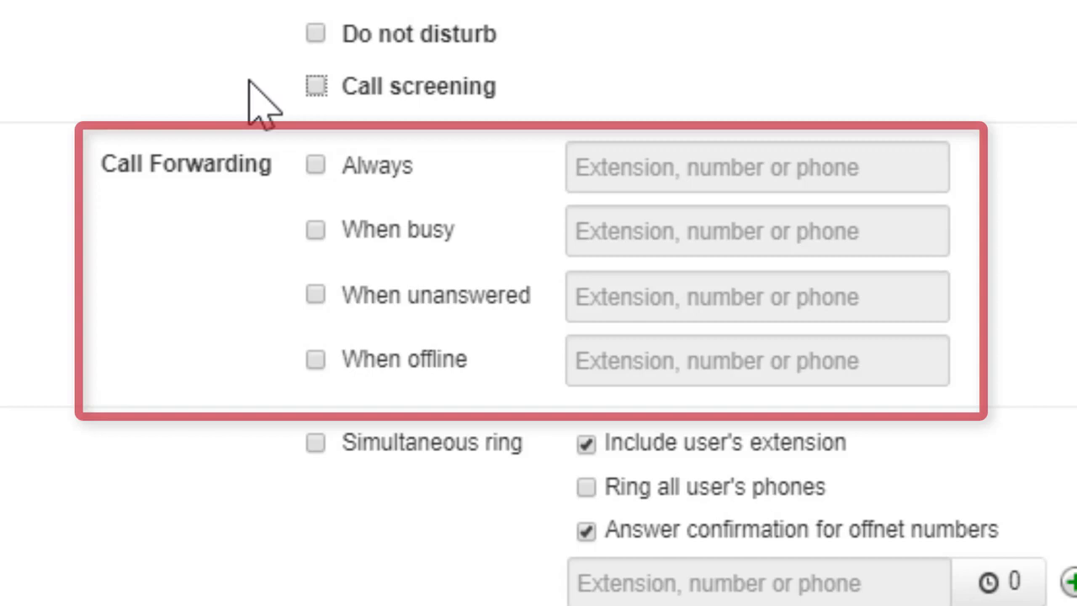
Step: Try Always call forwarding with extension 2001 and with an external phone number as the destination
{"action": "left_click", "coordinate": [316, 166]}
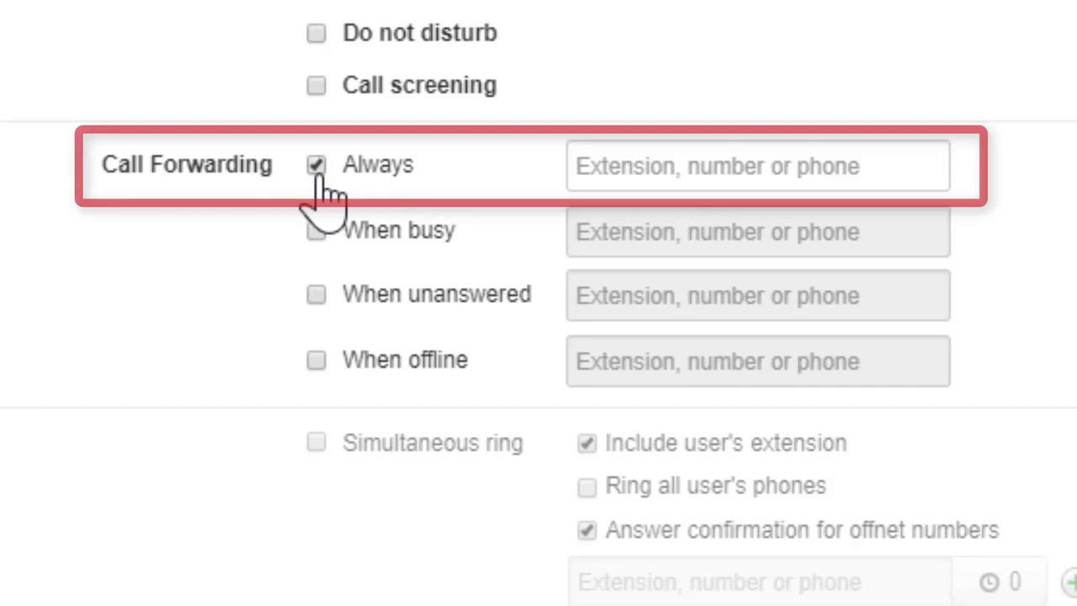
{"action": "left_click", "coordinate": [820, 157]}
{"action": "type", "text": "2001"}
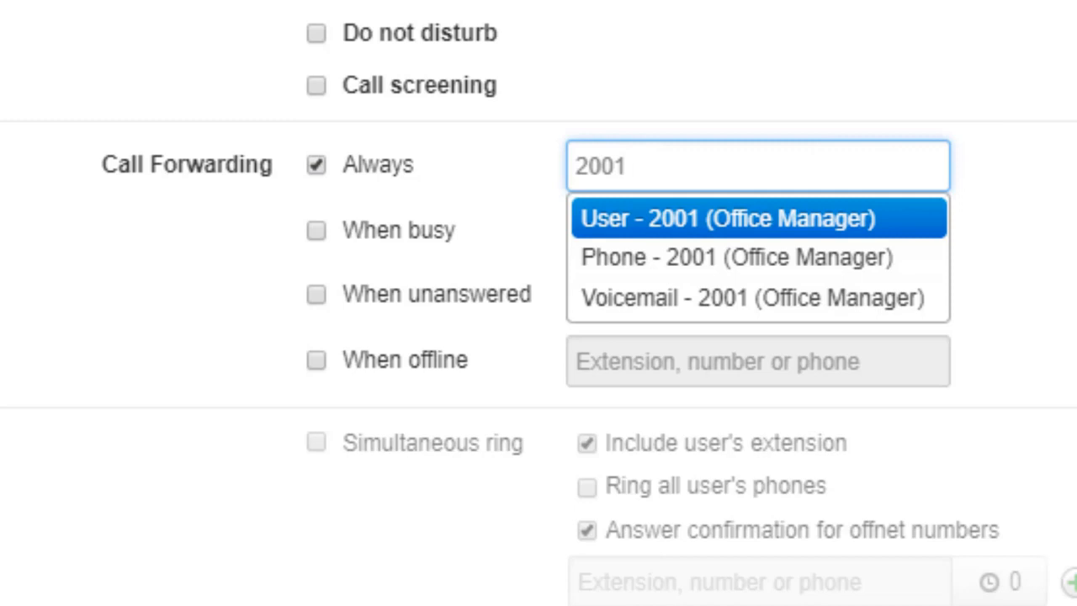
{"action": "key", "text": "BackSpace"}
{"action": "key", "text": "BackSpace"}
{"action": "key", "text": "BackSpace"}
{"action": "key", "text": "BackSpace"}
{"action": "type", "text": "16675551138"}
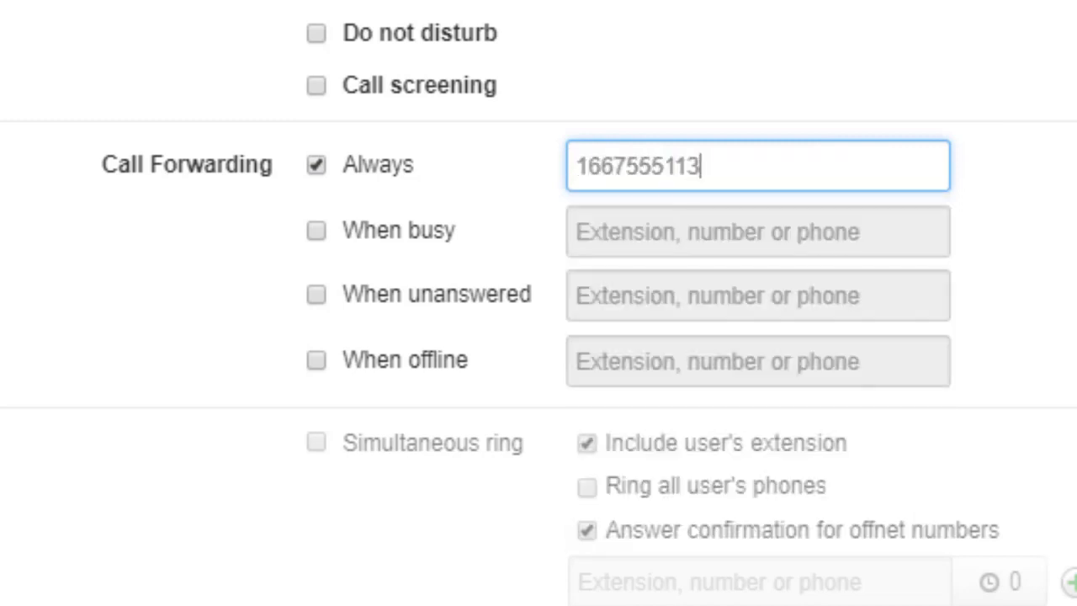
Step: Try Phone - 1000 (Basic User) as the Always forwarding destination and turn Always forwarding off again
{"action": "key", "text": "BackSpace"}
{"action": "key", "text": "BackSpace"}
{"action": "key", "text": "BackSpace"}
{"action": "key", "text": "BackSpace"}
{"action": "key", "text": "BackSpace"}
{"action": "key", "text": "BackSpace"}
{"action": "key", "text": "BackSpace"}
{"action": "key", "text": "BackSpace"}
{"action": "key", "text": "BackSpace"}
{"action": "key", "text": "BackSpace"}
{"action": "key", "text": "BackSpace"}
{"action": "type", "text": "1000"}
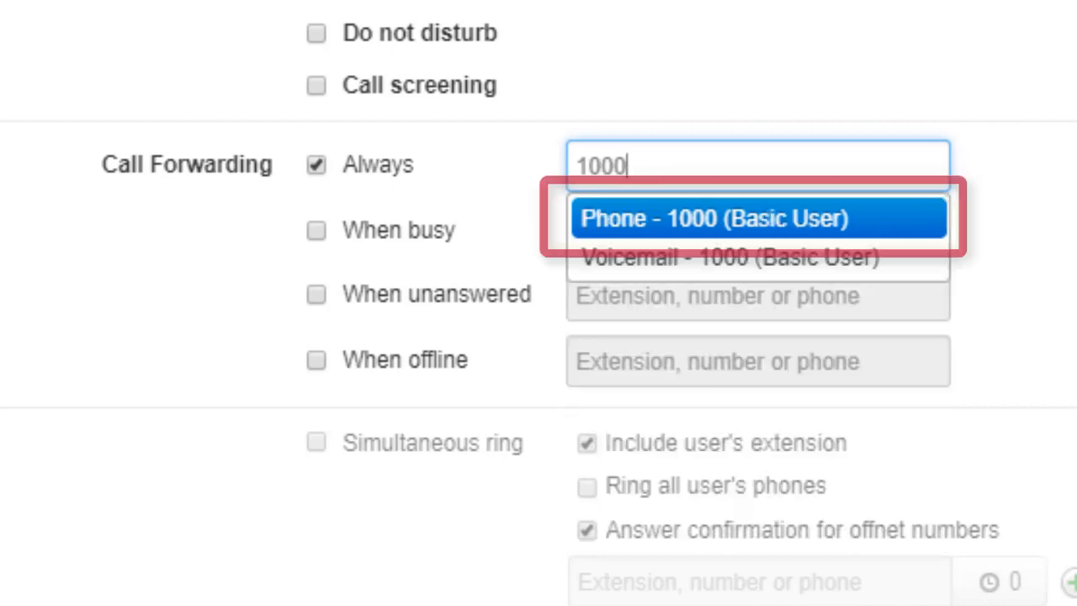
{"action": "key", "text": "Down"}
{"action": "key", "text": "Up"}
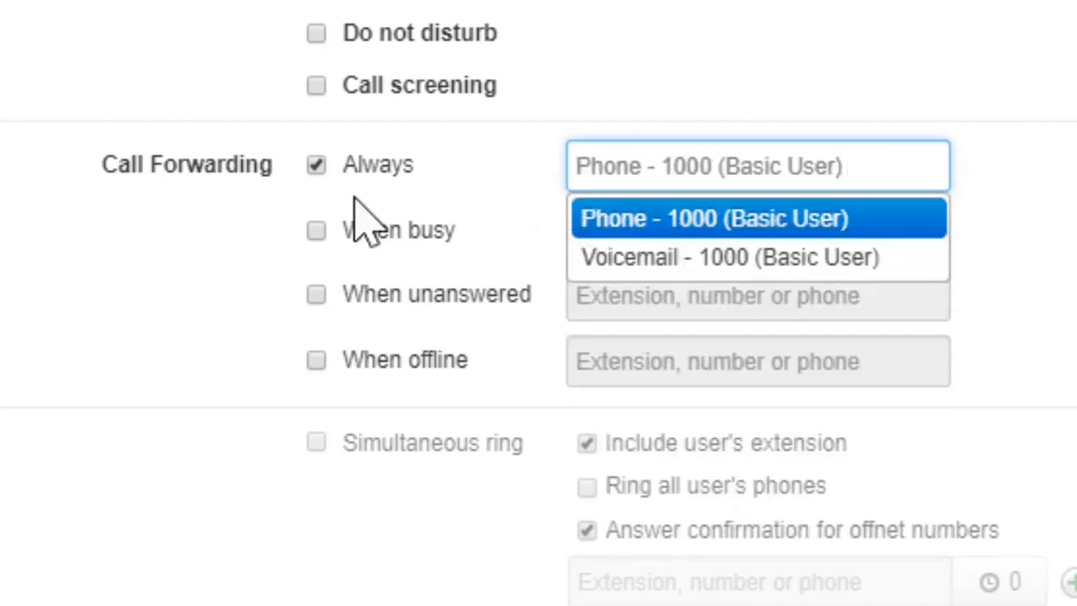
{"action": "left_click", "coordinate": [316, 165]}
{"action": "left_click", "coordinate": [316, 231]}
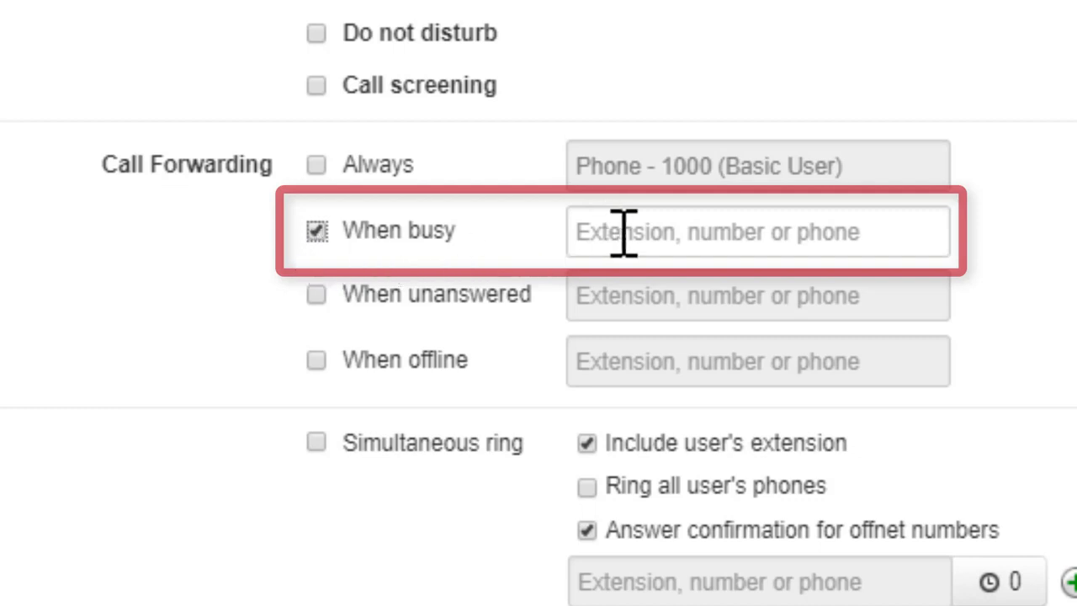
Step: Forward unanswered calls to Voicemail - 1000 (Basic User)
{"action": "left_click", "coordinate": [317, 294]}
{"action": "left_click", "coordinate": [595, 299]}
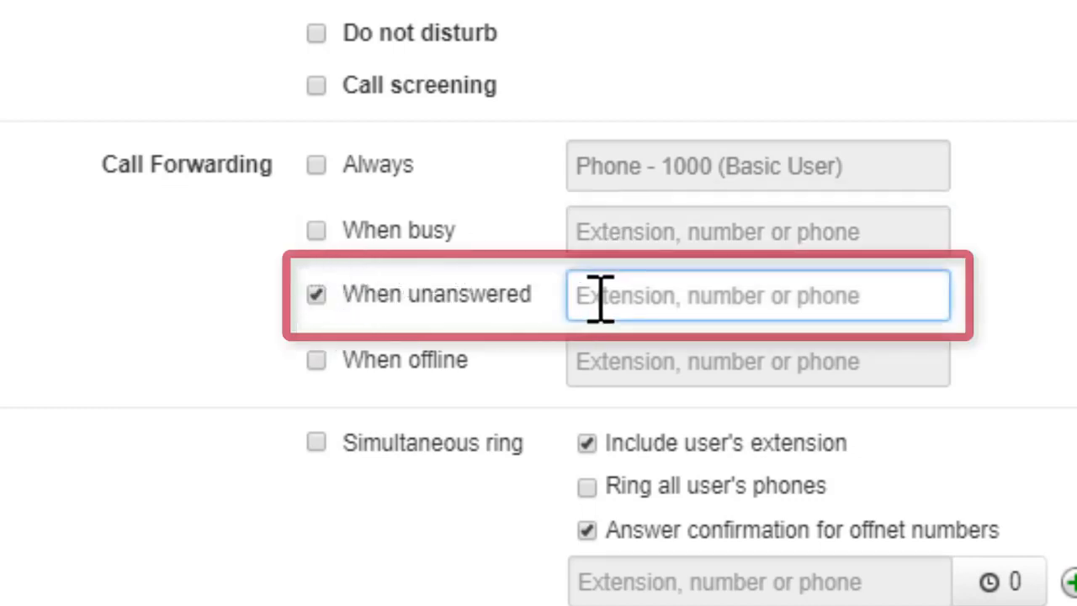
{"action": "type", "text": "1000"}
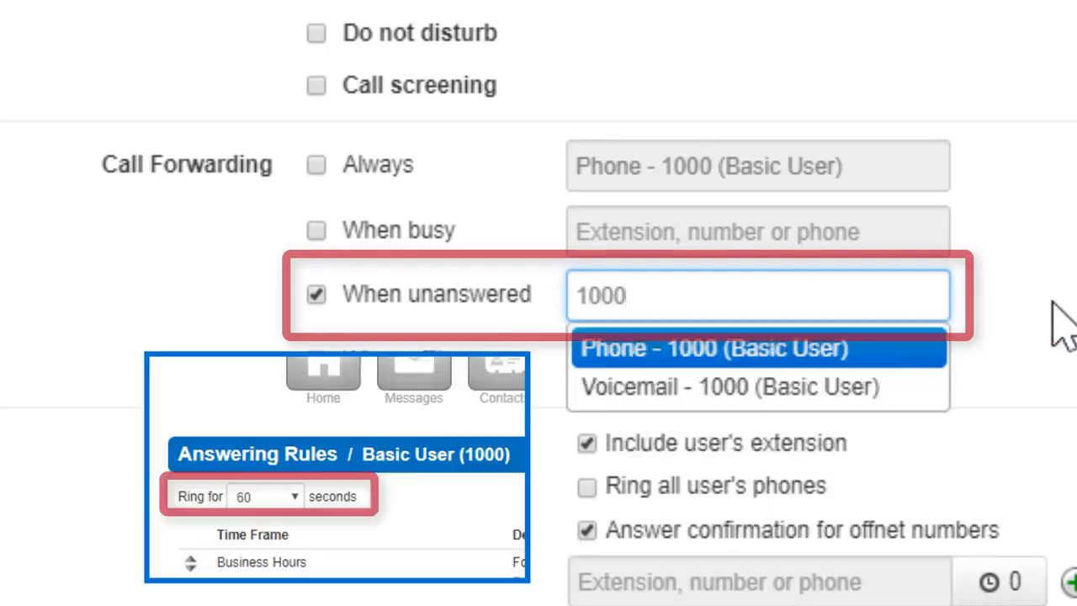
{"action": "key", "text": "Down"}
{"action": "key", "text": "Return"}
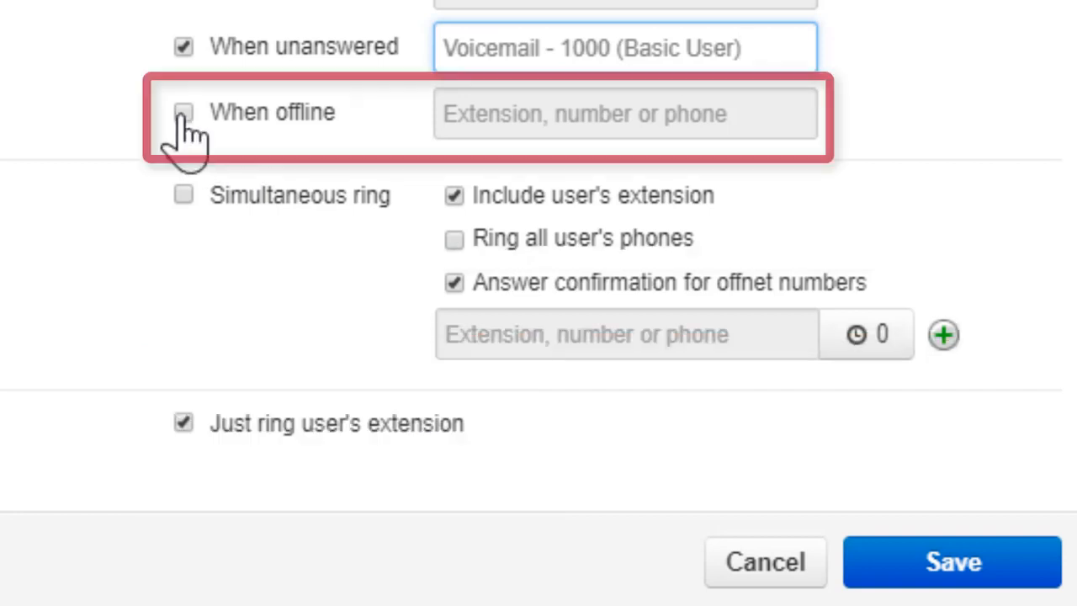
Step: Enable call forwarding when offline and enter an external phone number as its destination
{"action": "left_click", "coordinate": [182, 112]}
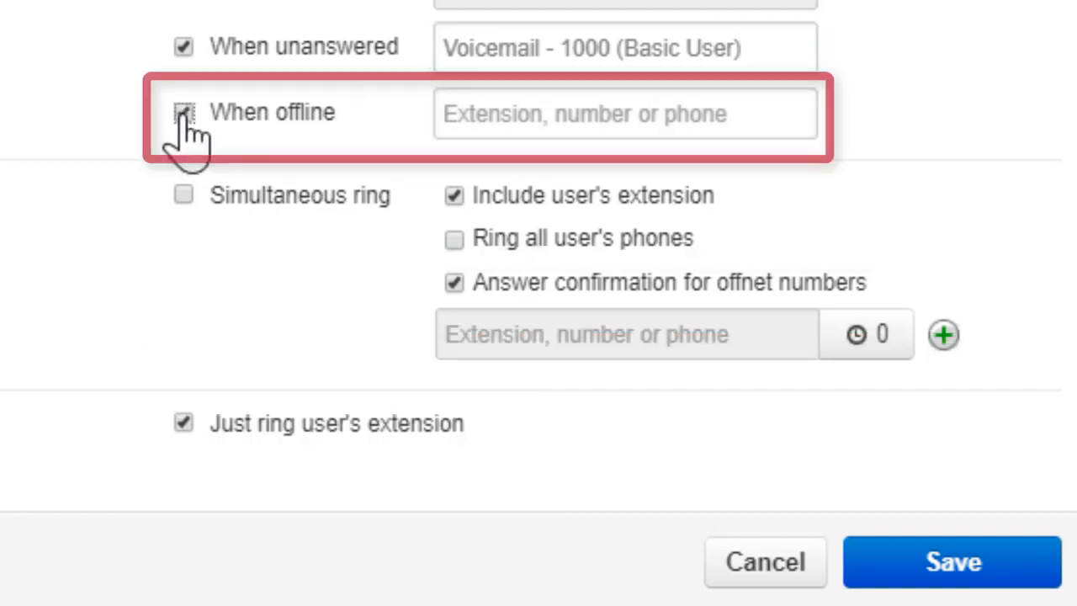
{"action": "left_click", "coordinate": [497, 122]}
{"action": "type", "text": "1"}
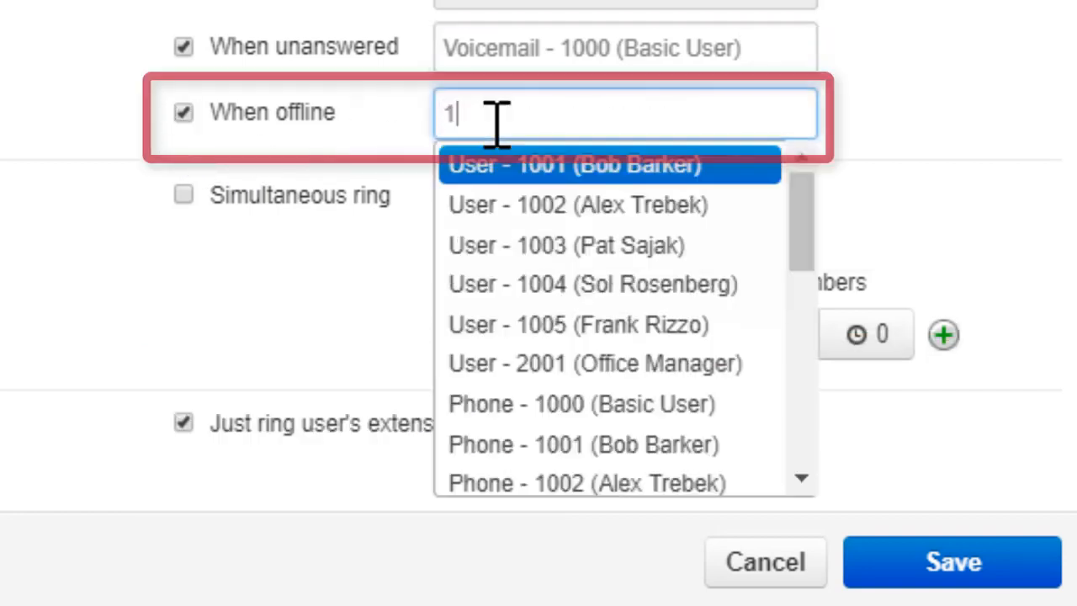
{"action": "type", "text": "343555"}
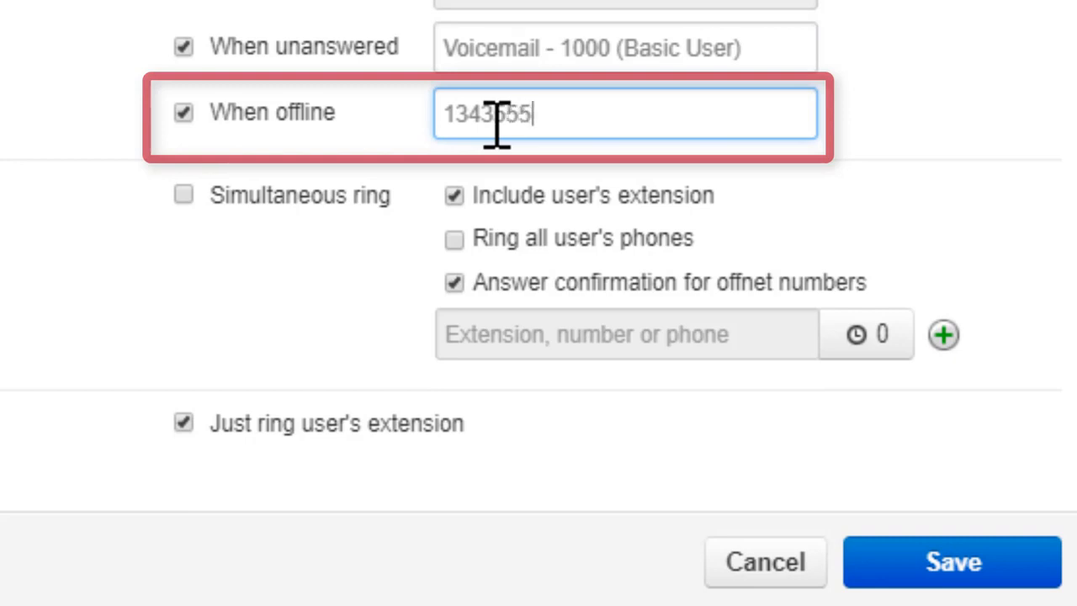
{"action": "type", "text": "8311"}
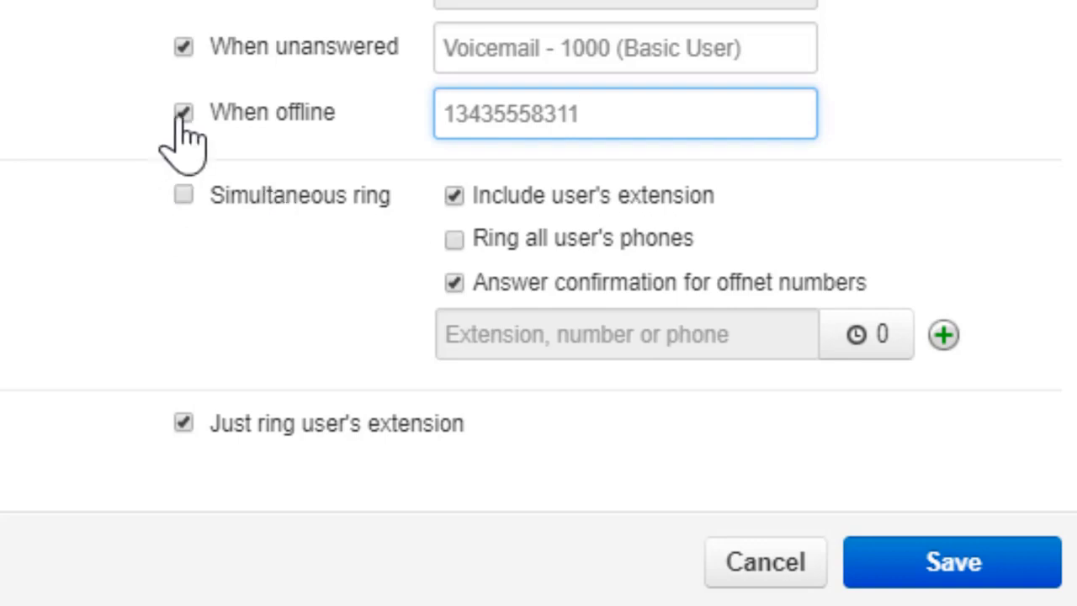
Step: Enable simultaneous ring for the user's extension and all the user's phones, with answer confirmation for offnet numbers
{"action": "left_click", "coordinate": [184, 195]}
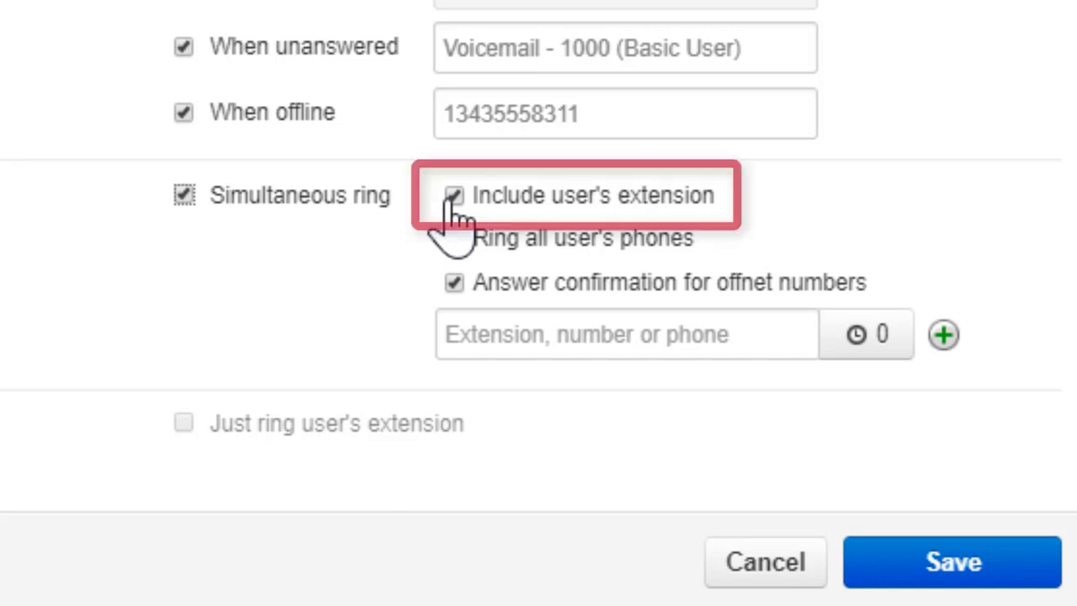
{"action": "left_click", "coordinate": [454, 243]}
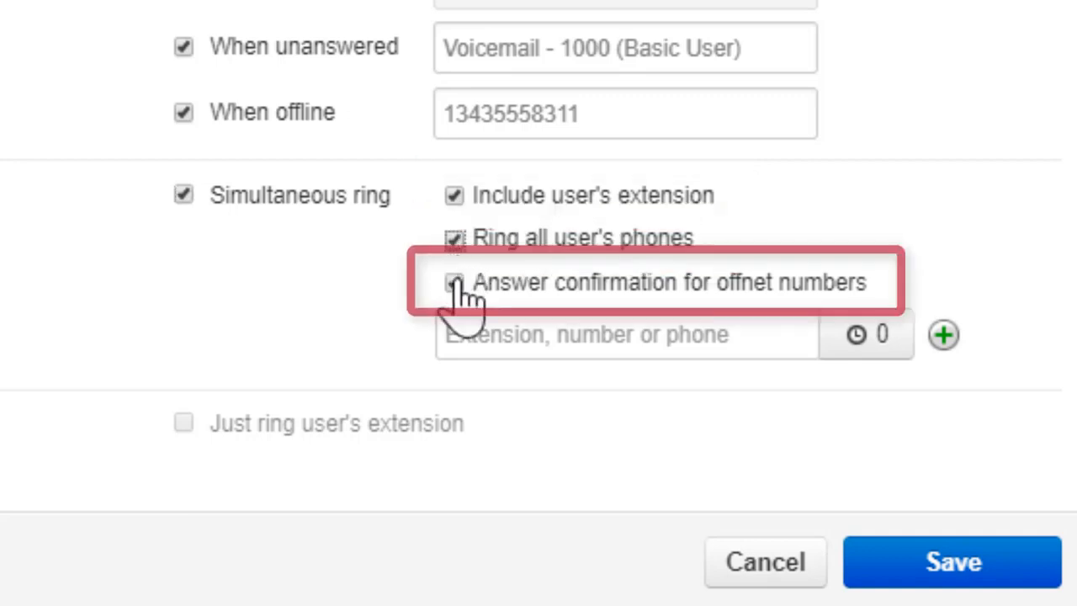
{"action": "left_click", "coordinate": [454, 285]}
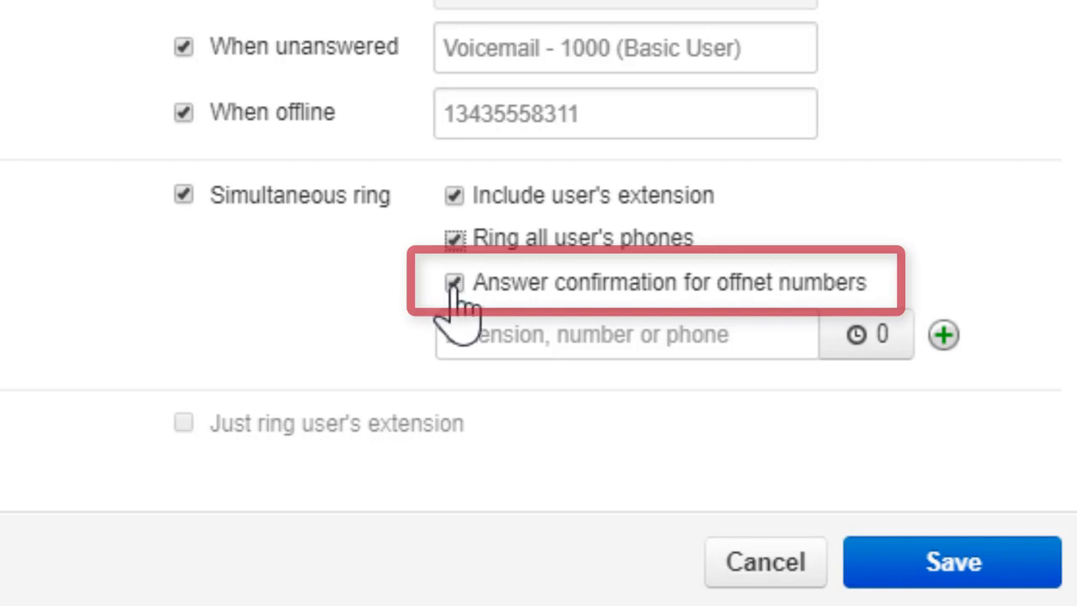
Step: Add extension 2001 as a simultaneous ring destination and set its ring delay to 20
{"action": "left_click", "coordinate": [469, 341]}
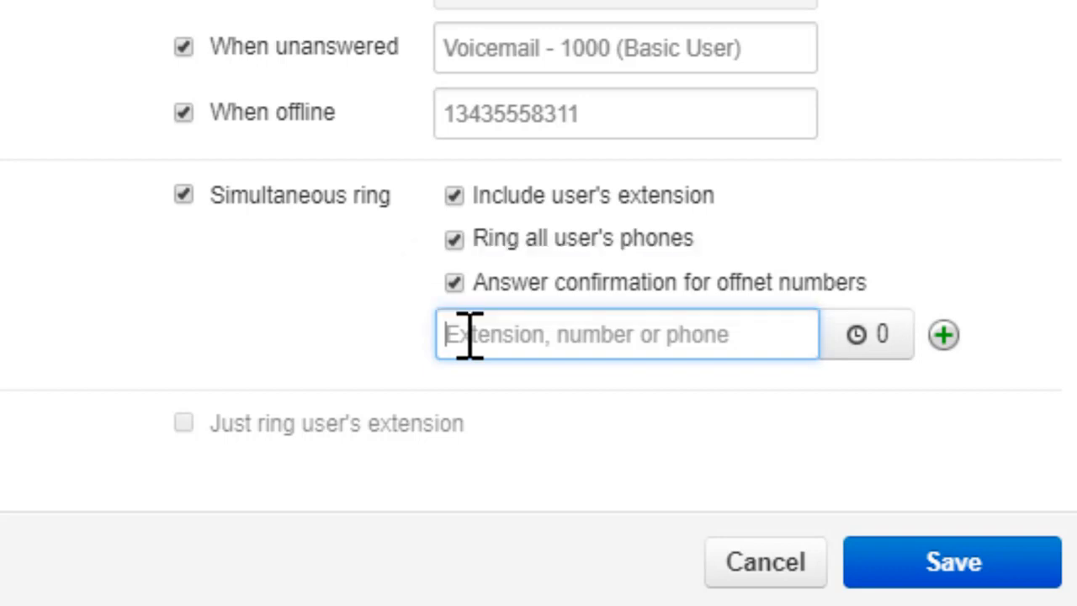
{"action": "type", "text": "2001"}
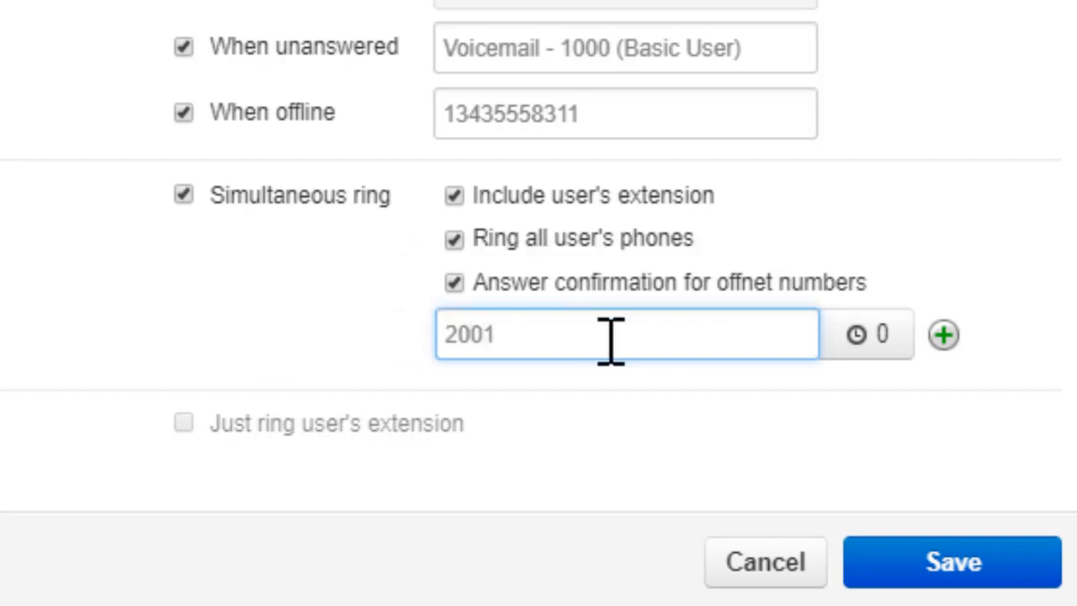
{"action": "left_click", "coordinate": [880, 336]}
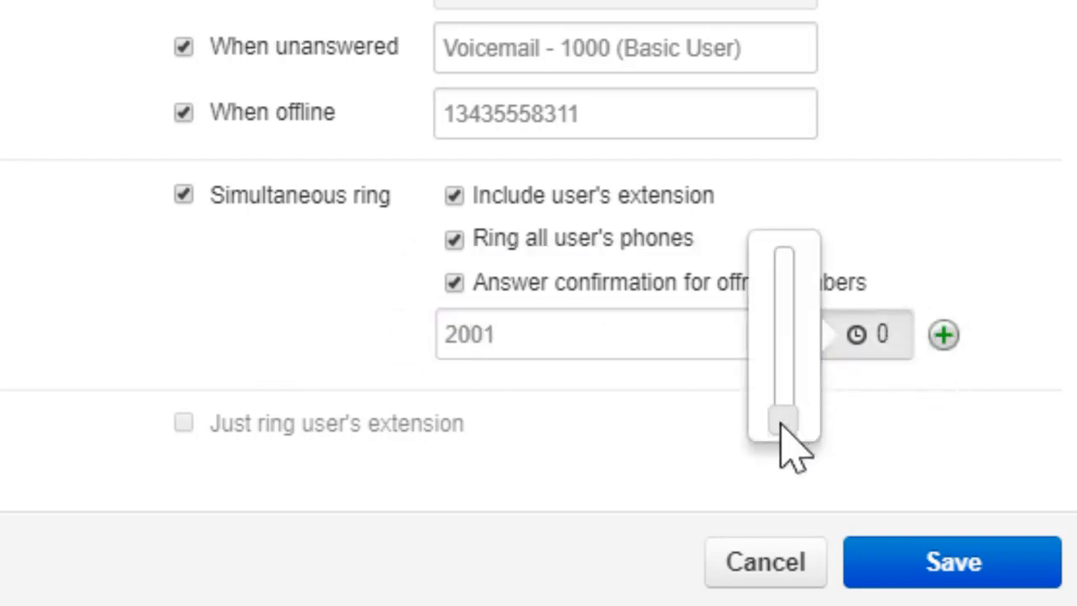
{"action": "left_click_drag", "start_coordinate": [782, 425], "coordinate": [783, 375]}
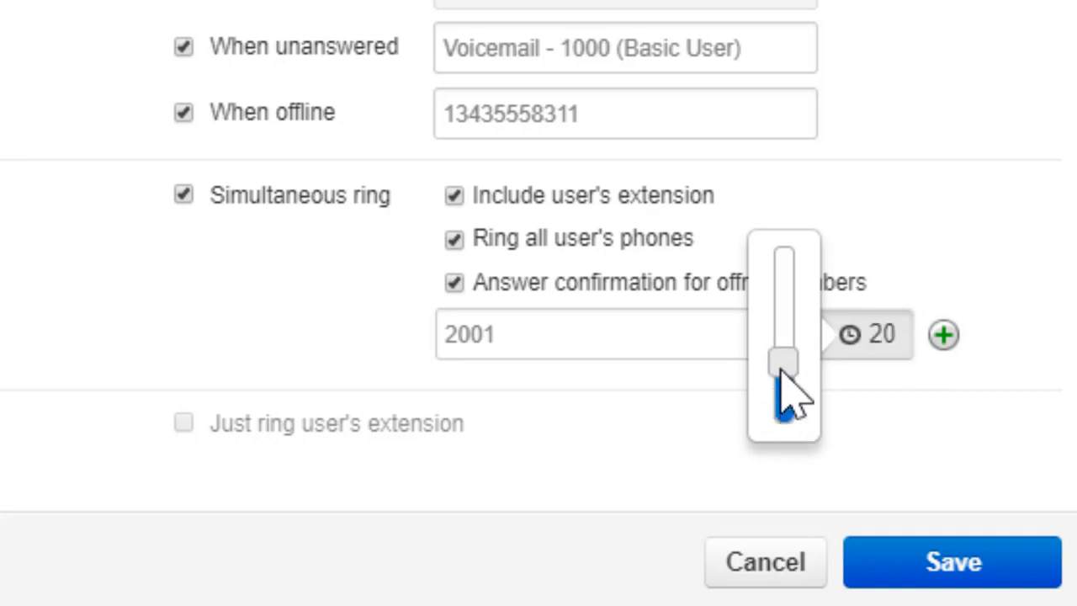
{"action": "left_click", "coordinate": [837, 377]}
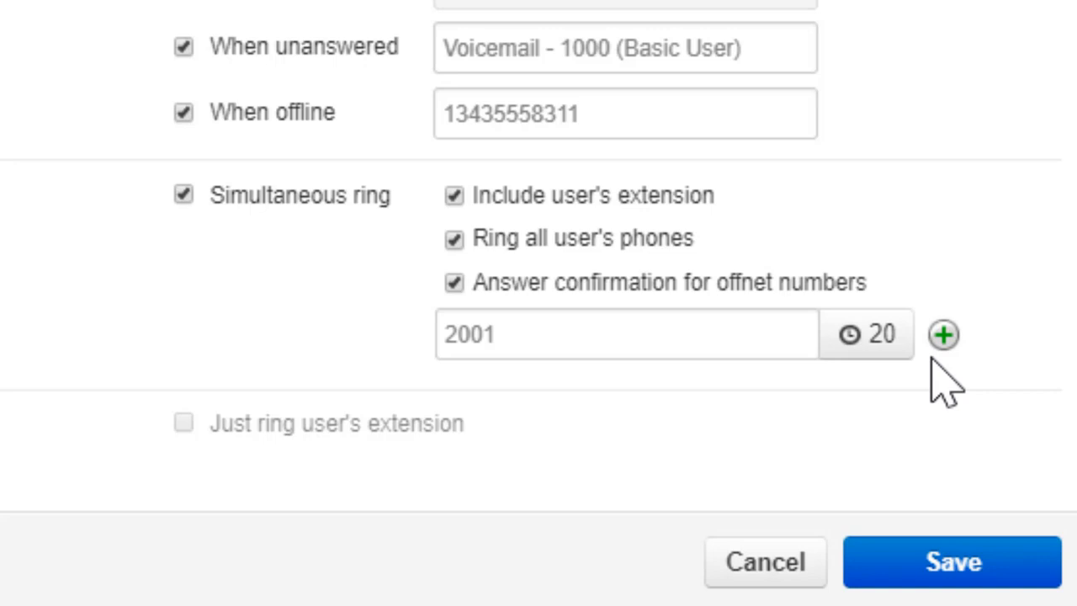
Step: Add a second simultaneous ring destination with an external phone number and set its ring delay to 40
{"action": "left_click", "coordinate": [943, 335]}
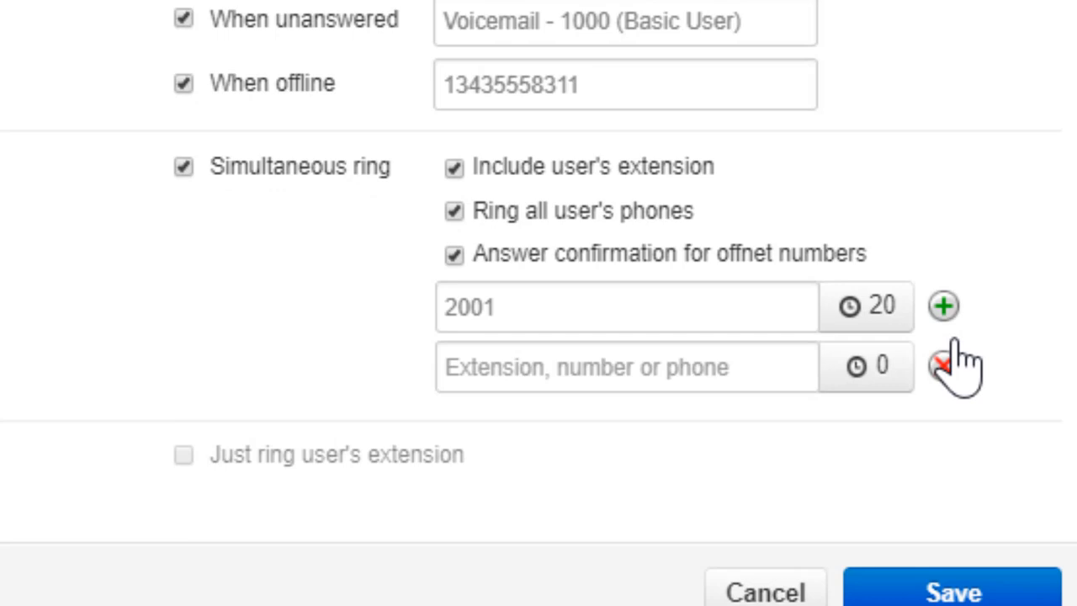
{"action": "left_click", "coordinate": [713, 365]}
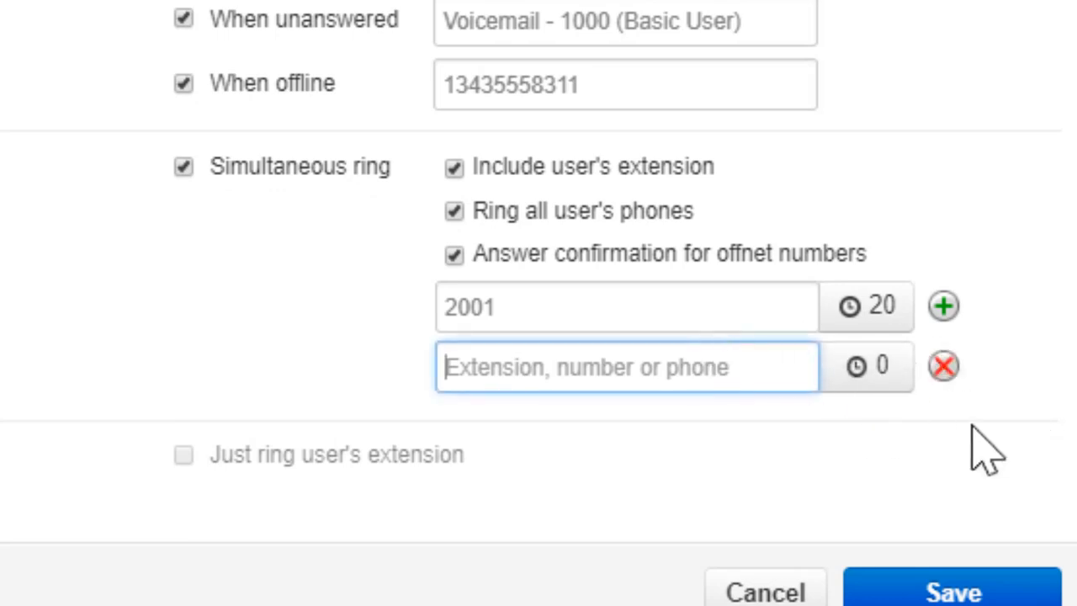
{"action": "type", "text": "1343555"}
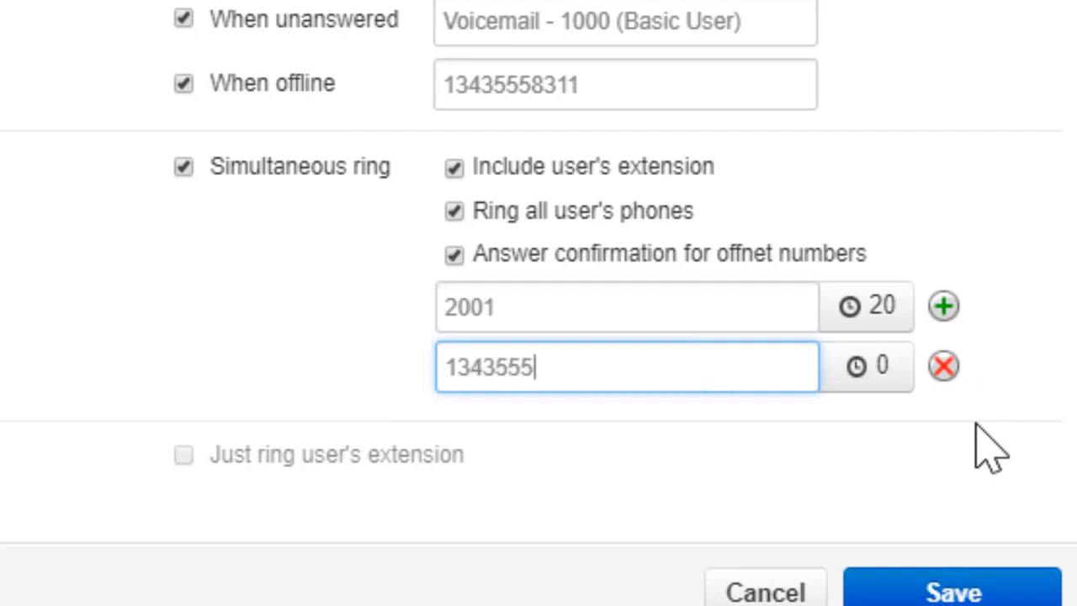
{"action": "type", "text": "7863"}
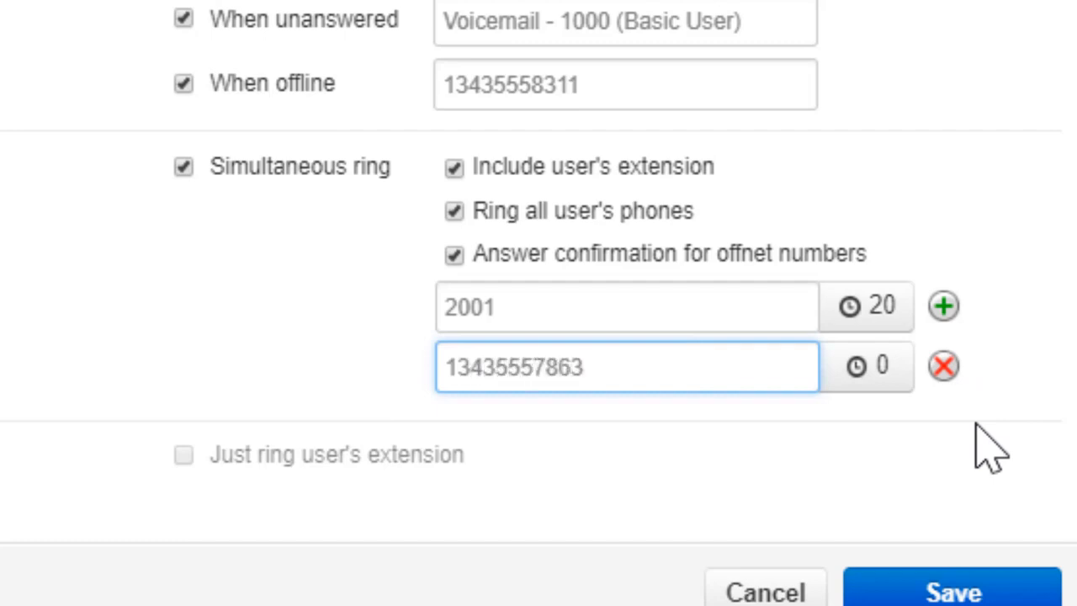
{"action": "left_click", "coordinate": [879, 366]}
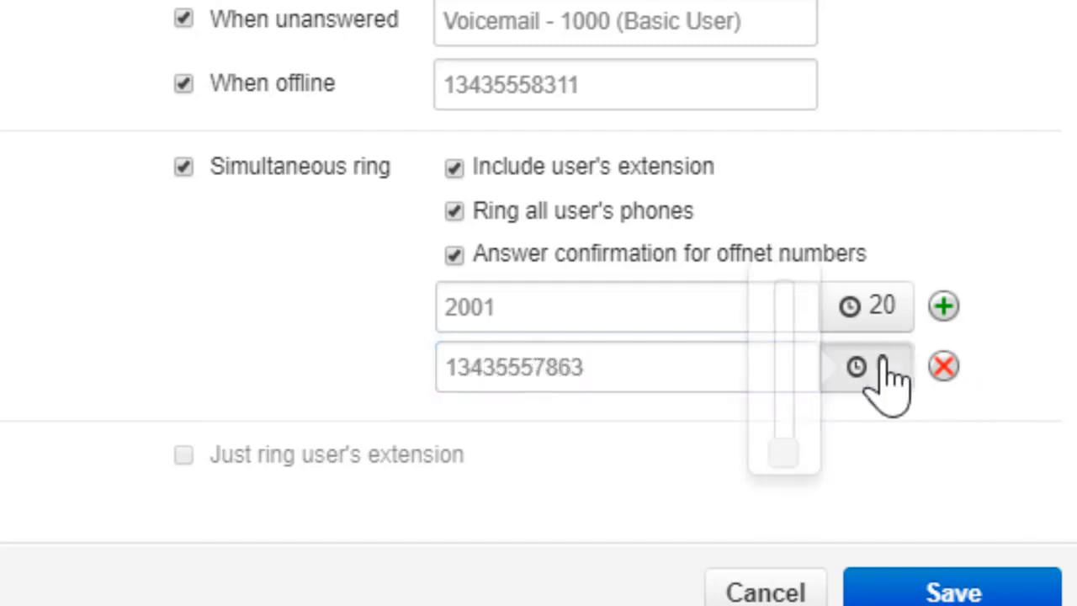
{"action": "left_click_drag", "start_coordinate": [791, 456], "coordinate": [801, 346]}
{"action": "left_click", "coordinate": [862, 426]}
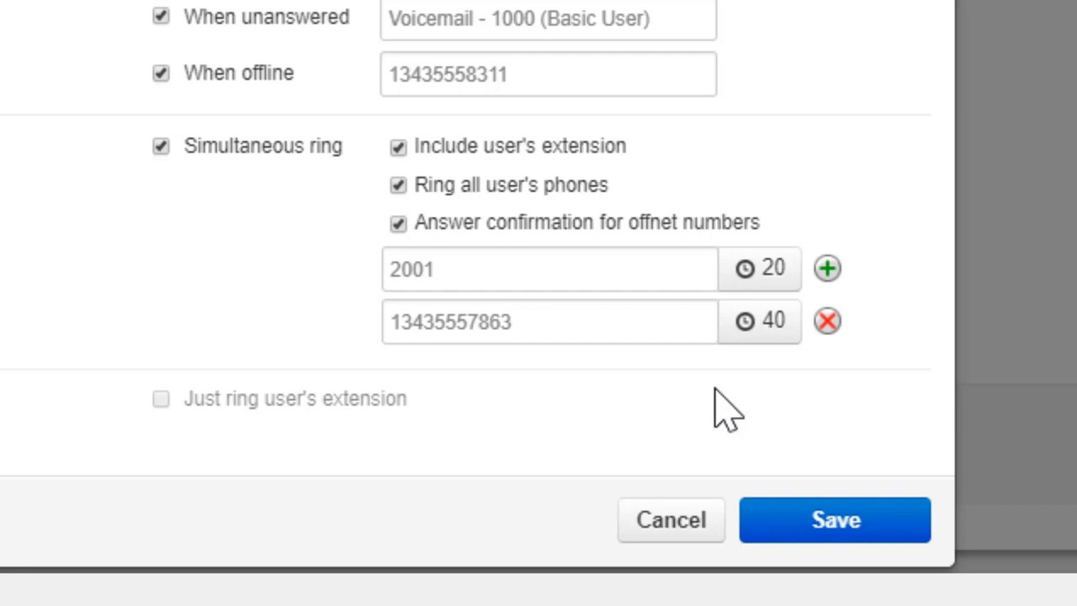
Step: Turn off simultaneous ring and have the rule just ring the user's extension
{"action": "left_click", "coordinate": [160, 148]}
{"action": "left_click", "coordinate": [160, 400]}
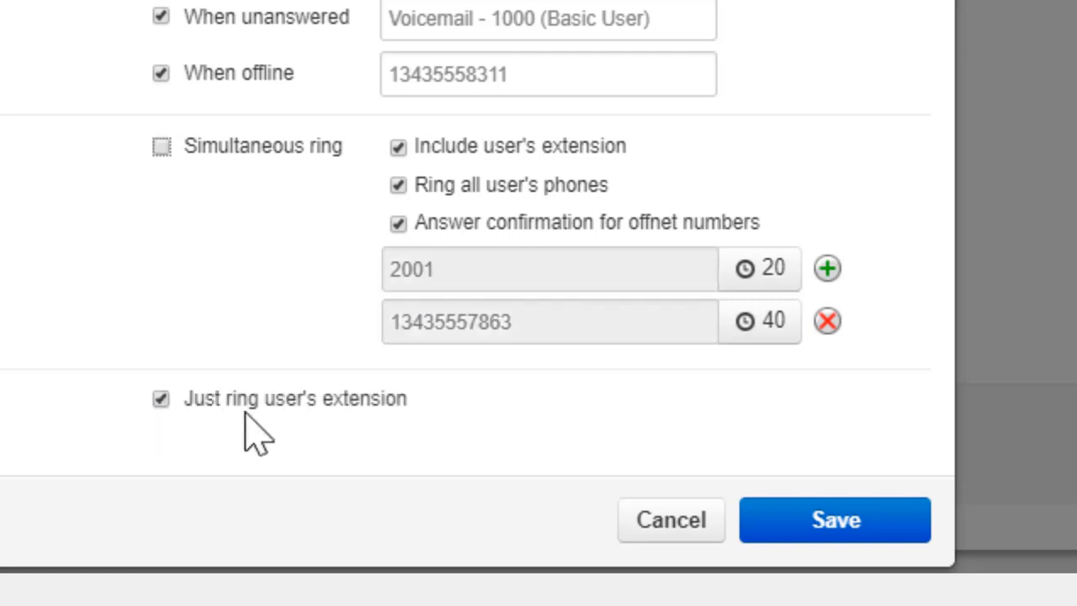
{"action": "left_click", "coordinate": [849, 528]}
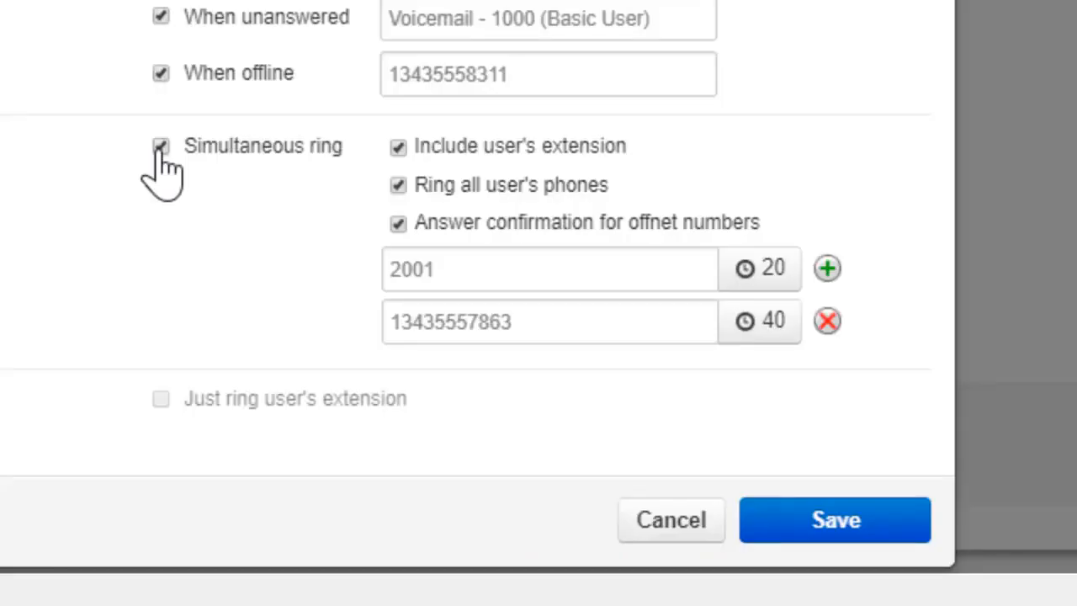
{"action": "left_click", "coordinate": [160, 152]}
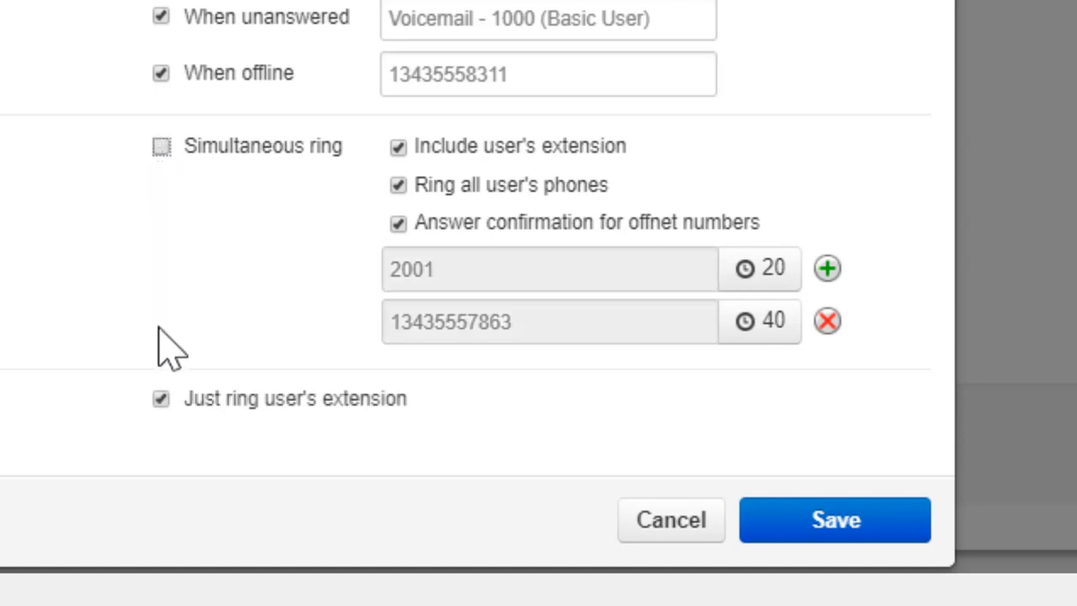